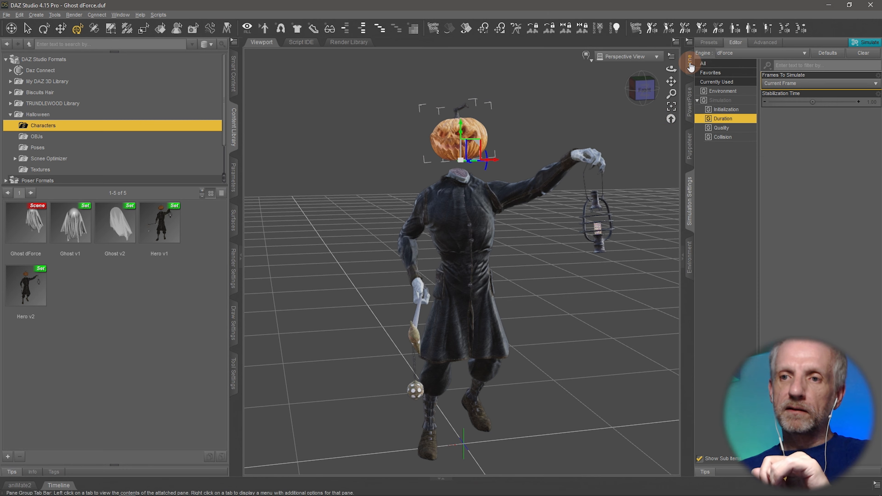
Step: Apply the Headless Horseman Pumpkin Emission ON material to the pumpkin head
left_click(689, 63)
left_click(232, 76)
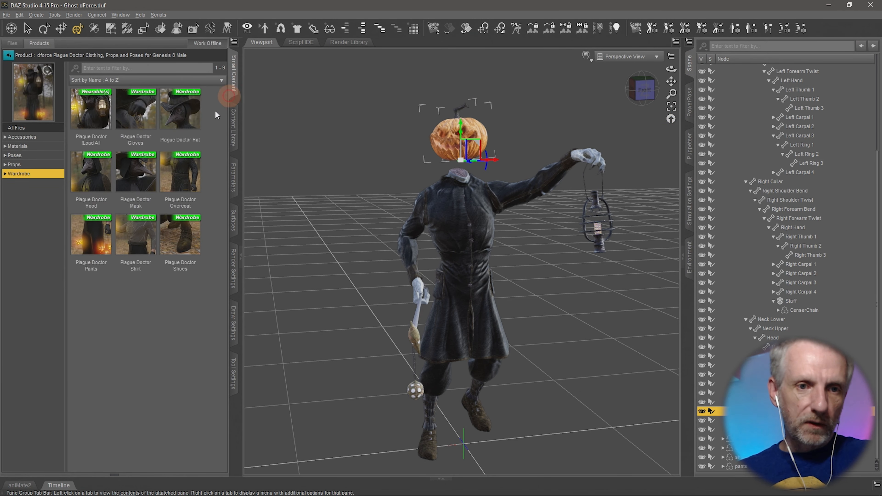
left_click(48, 148)
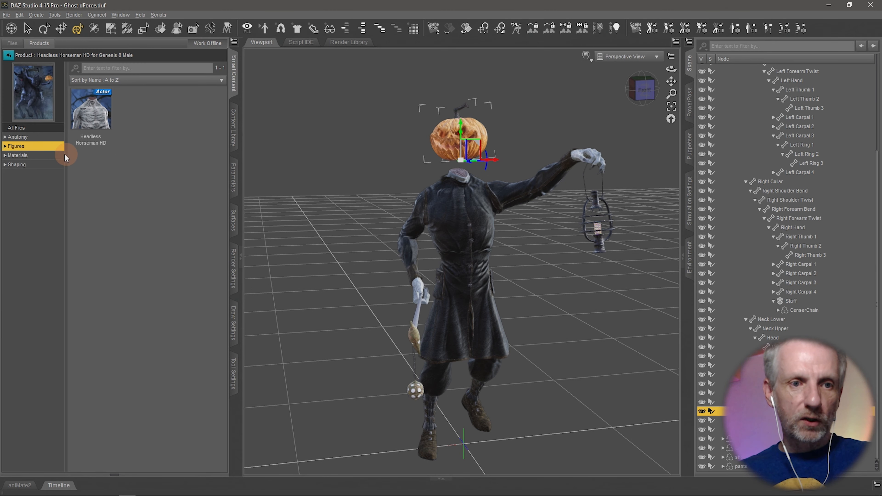
left_click(65, 155)
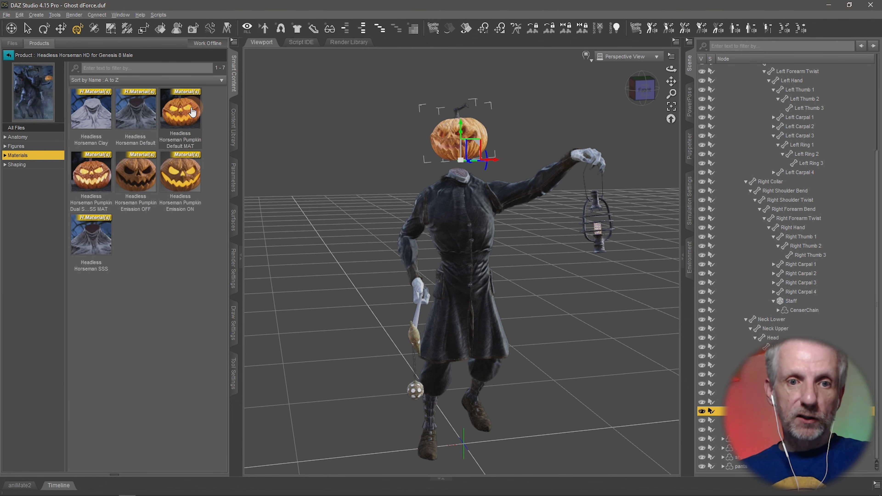
mouse_move(192, 111)
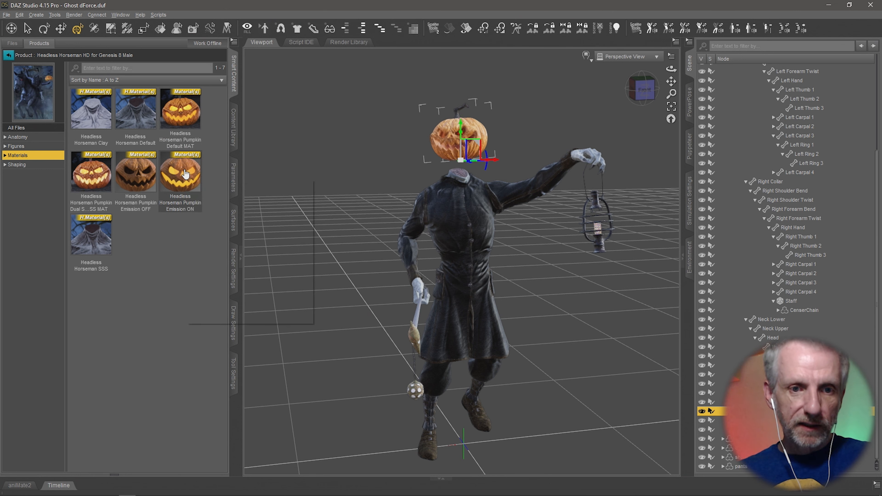
mouse_move(185, 173)
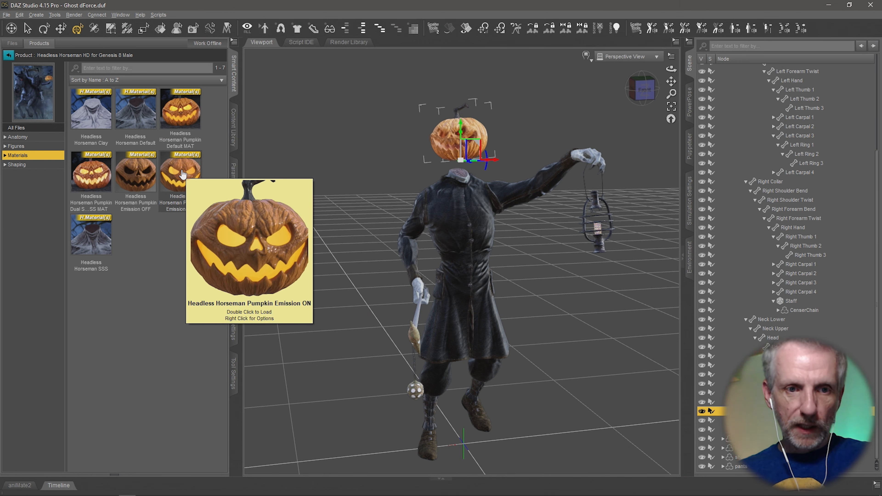
mouse_move(97, 183)
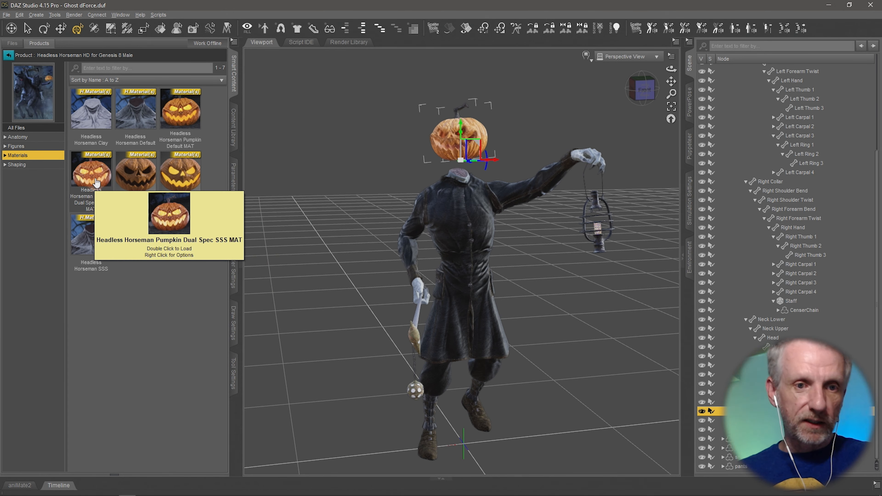
double_click(180, 173)
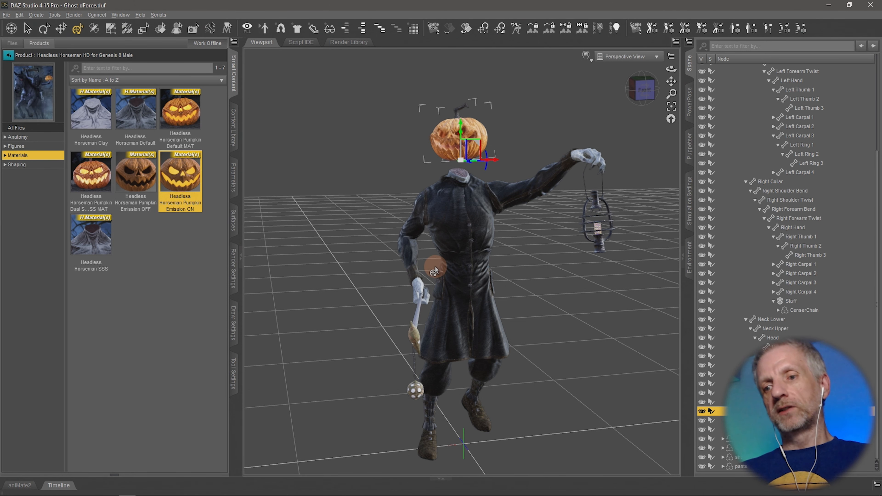
Step: Switch the viewport to the Iray preview and try the Headless Horseman Pumpkin Dual Spec SSS MAT material on the pumpkin
left_click_drag(435, 268, 407, 216, "alt")
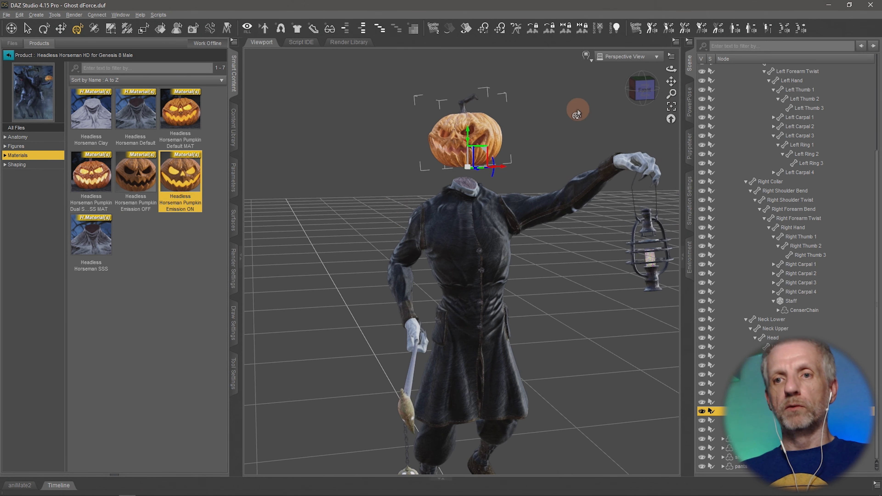
left_click(582, 57)
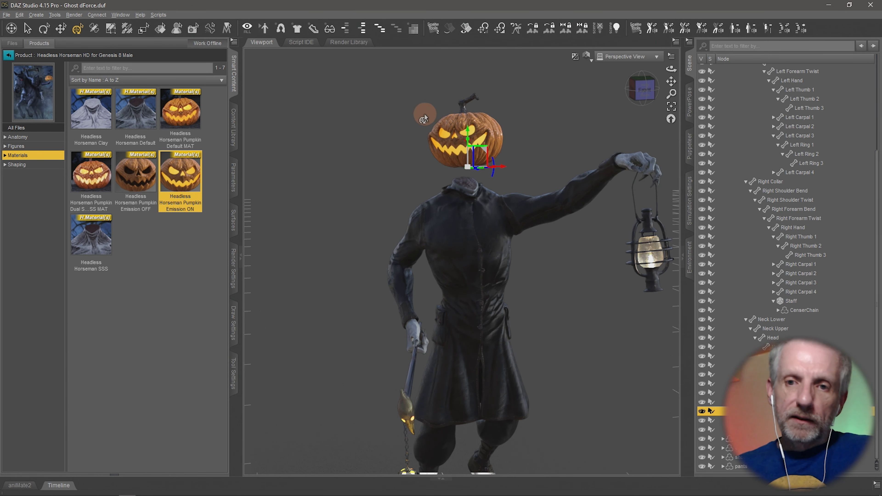
left_click_drag(473, 145, 389, 159)
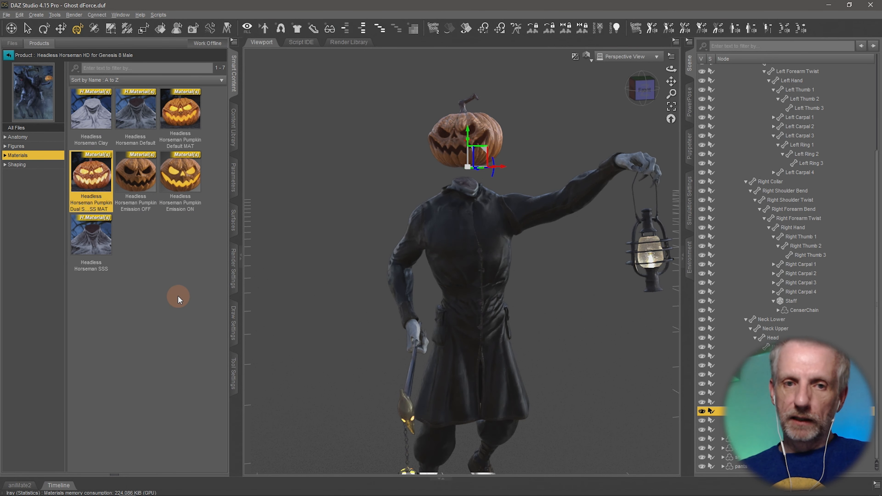
Step: Reapply the Headless Horseman Pumpkin Emission ON material and inspect the glowing pumpkin up close
double_click(180, 172)
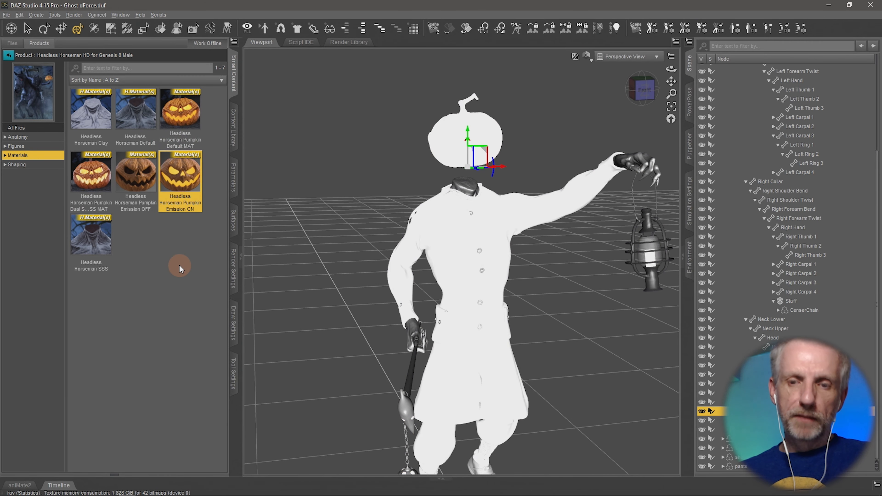
scroll(428, 212, "up", 5)
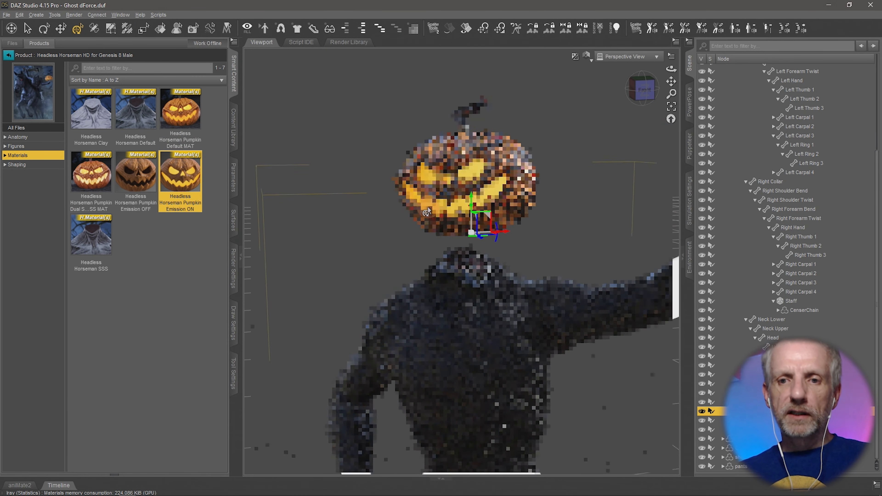
scroll(427, 208, "up", 3)
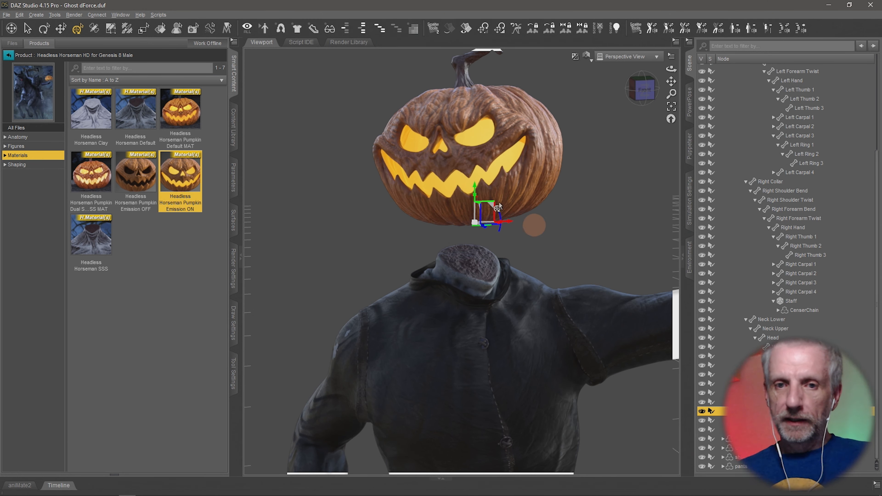
Step: Set the Emission Temperature of the pumpkin's defaultMat surface to 3000 K
left_click(234, 220)
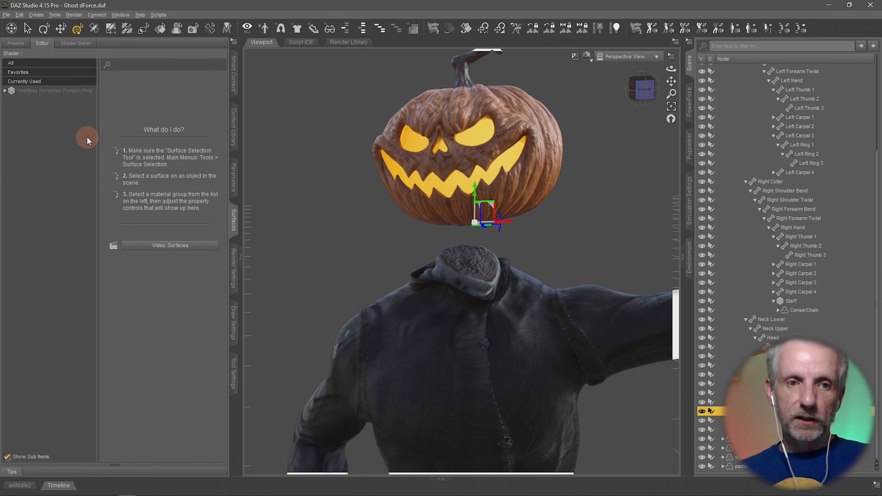
left_click(57, 93)
left_click(38, 155)
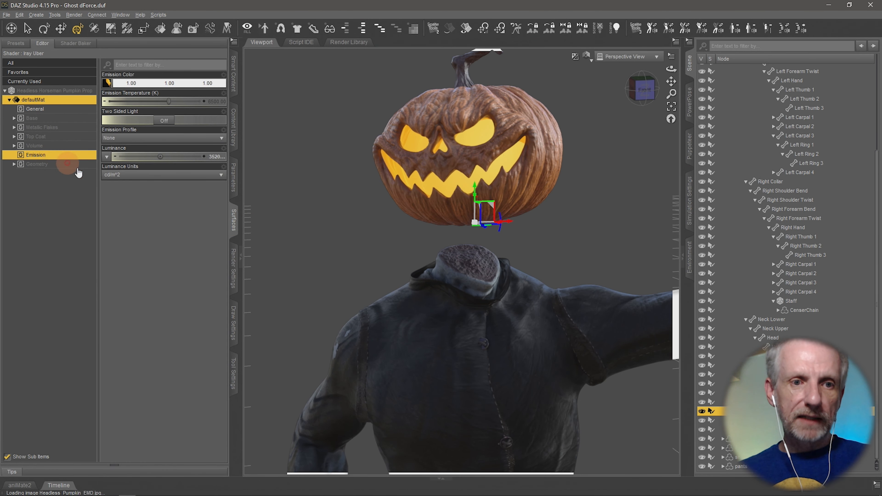
mouse_move(109, 86)
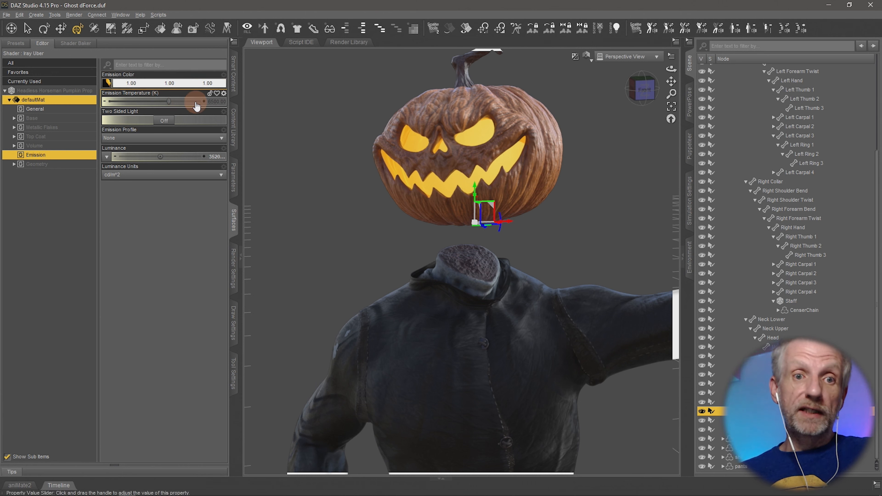
left_click(215, 102)
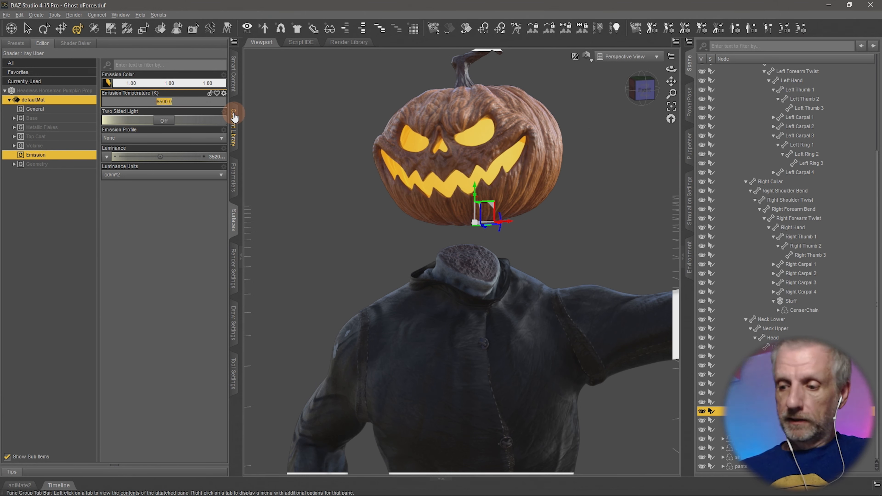
type("3000")
key("Return")
Step: Change the pumpkin surface's Emission Color to orange (1.00, 0.50, 0.10)
left_click(107, 83)
left_click(531, 268)
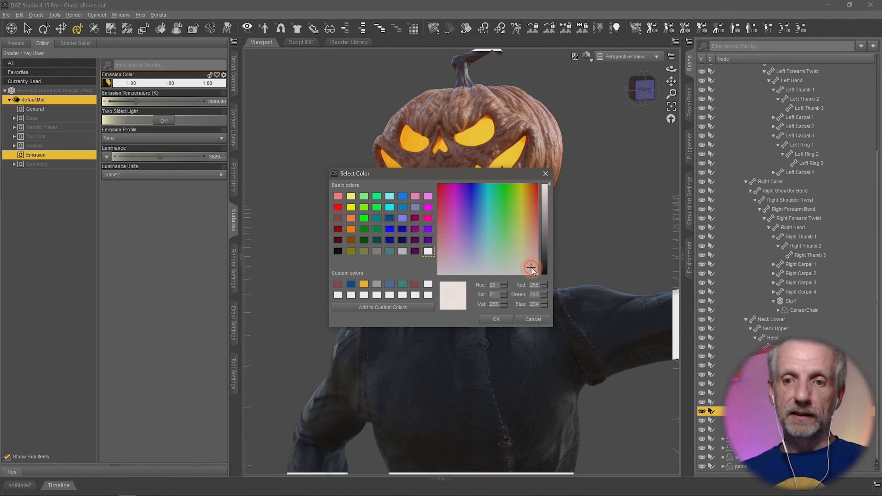
left_click(495, 188)
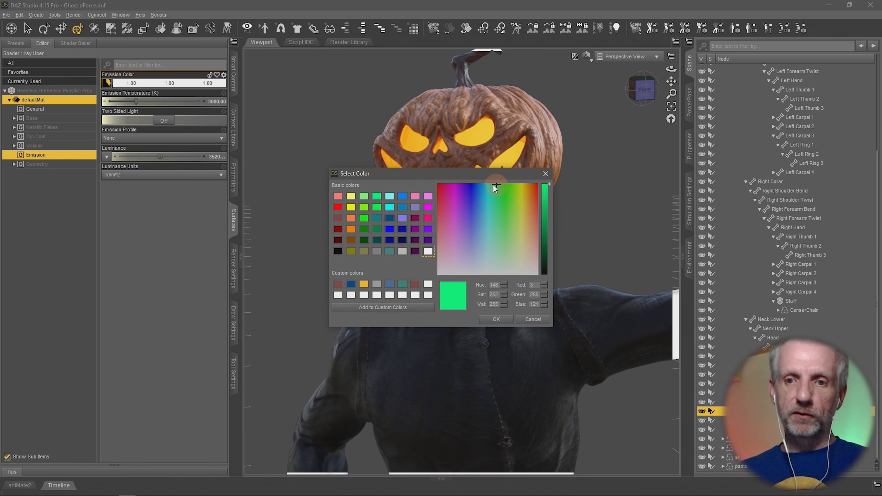
left_click(506, 257)
left_click(496, 320)
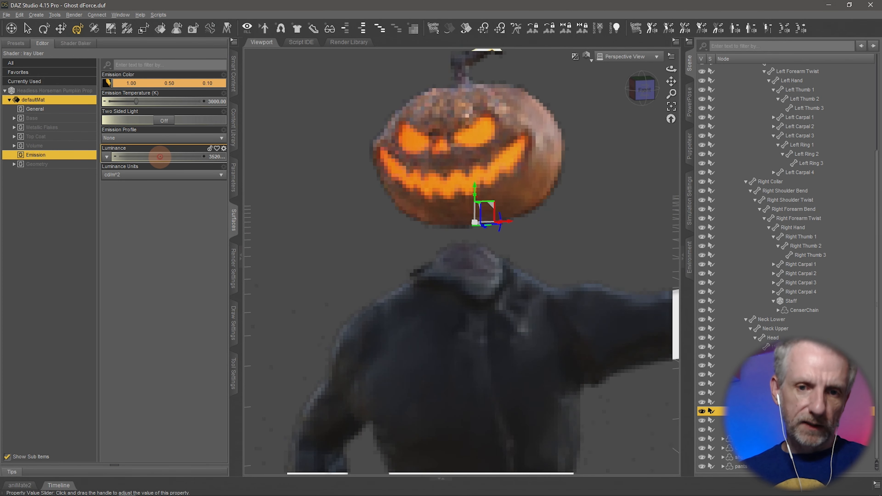
Step: Increase the Luminance of the pumpkin surface's emission so the face glows more strongly
left_click(218, 156)
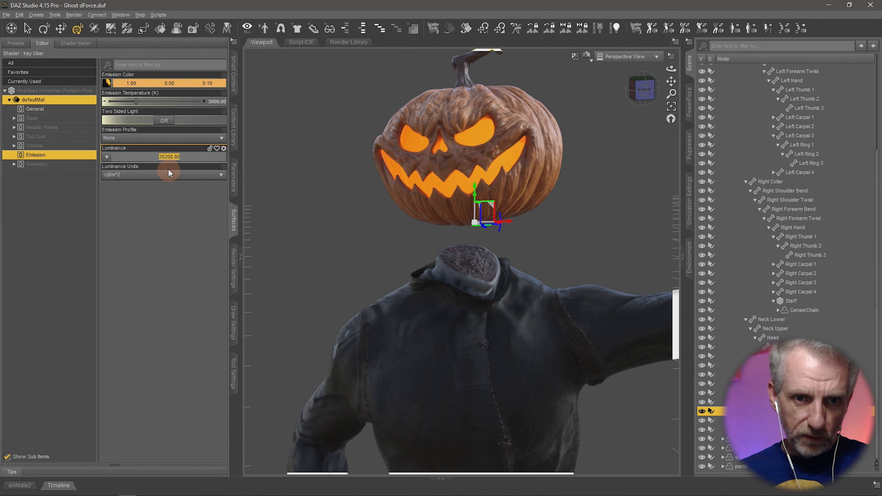
left_click(168, 156)
left_click(170, 192)
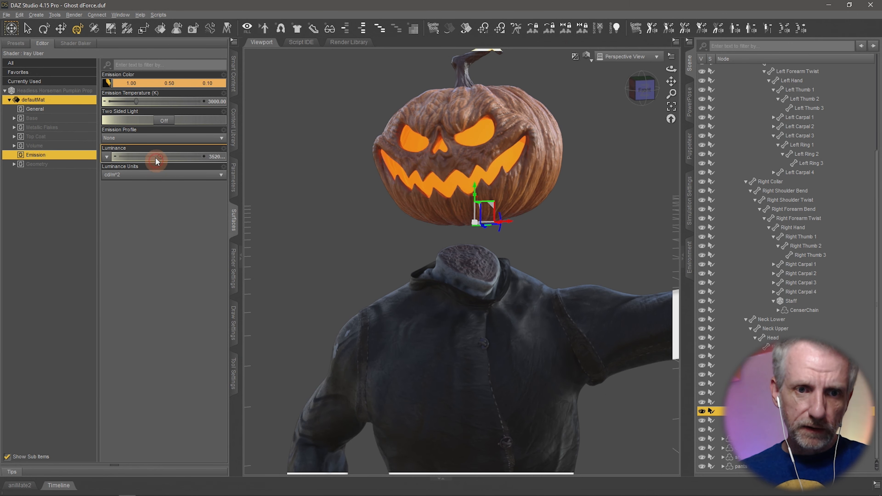
left_click_drag(168, 156, 160, 157)
left_click(170, 249)
Step: Set the Environment Intensity in the render settings to 0.3 to darken the scene's surroundings
scroll(276, 286, "down", 10)
left_click(234, 268)
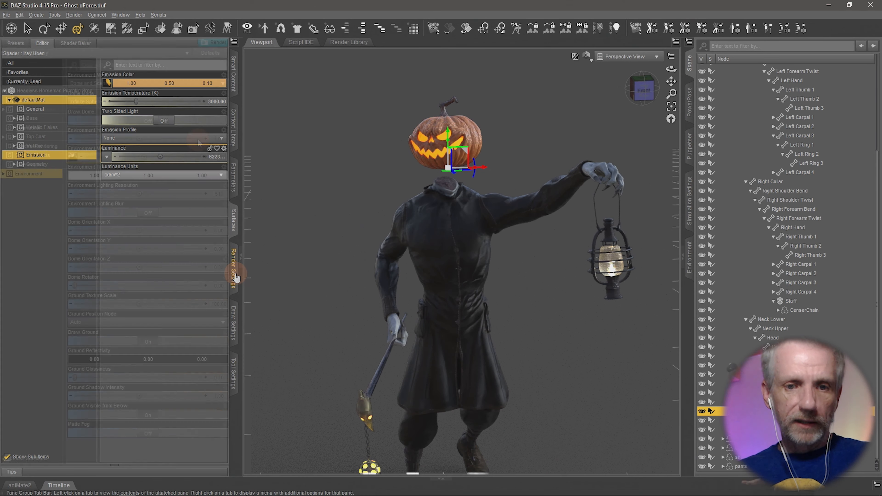
left_click(211, 140)
type("0.3")
key("Return")
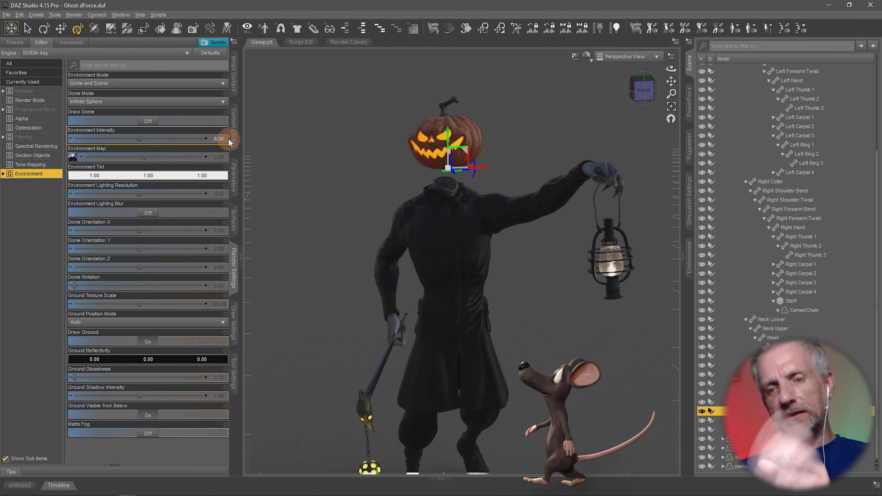
Step: Create a spotlight named Rim Light behind the figure, using the active Perspective View transforms
left_click(37, 15)
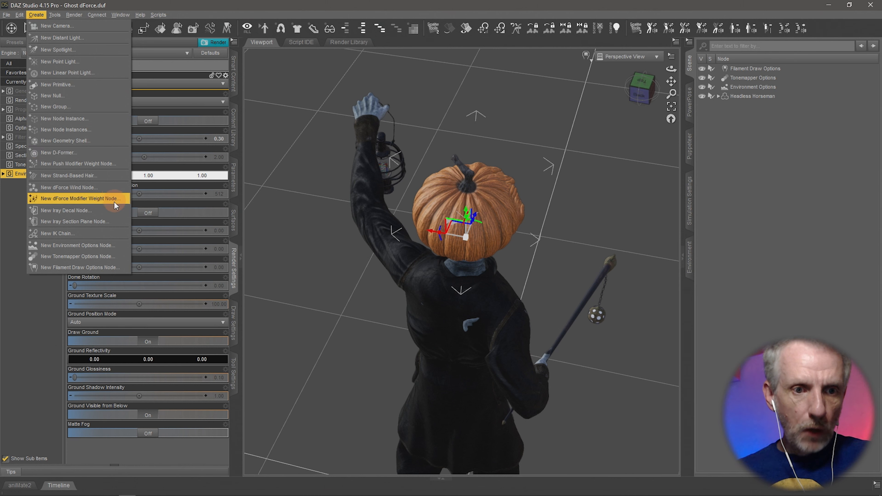
left_click(63, 51)
left_click(152, 122)
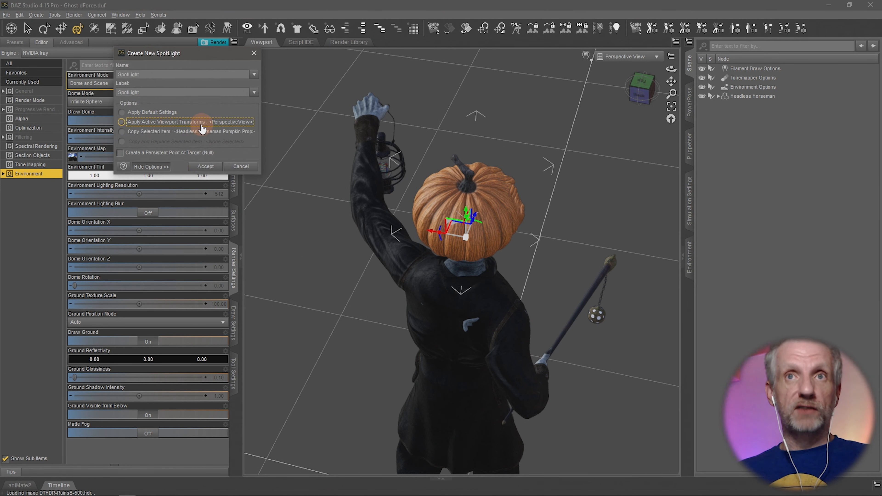
left_click(209, 167)
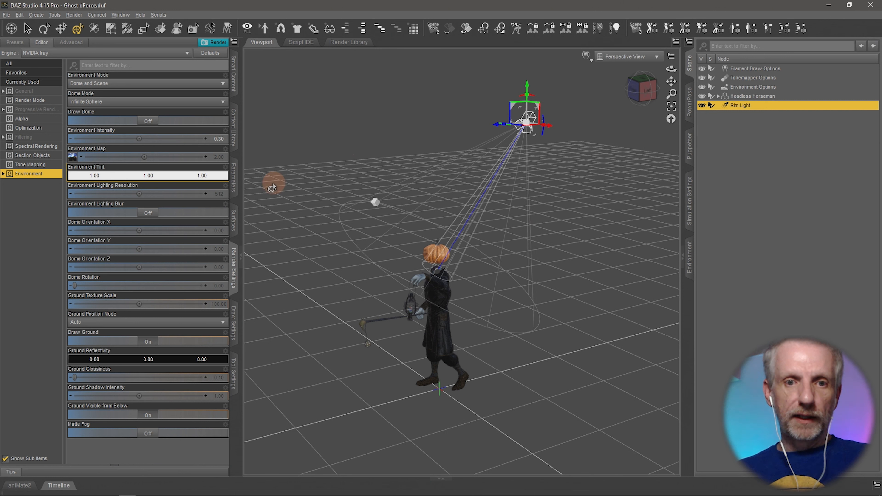
Step: Set the Rim Light's Point At constraint to the Headless Horseman's Chest Upper bone
left_click(233, 176)
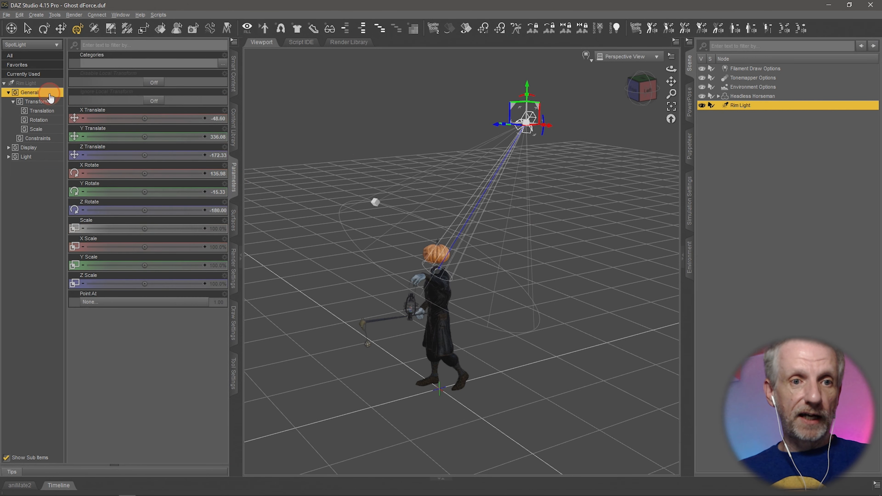
left_click(52, 138)
left_click(130, 65)
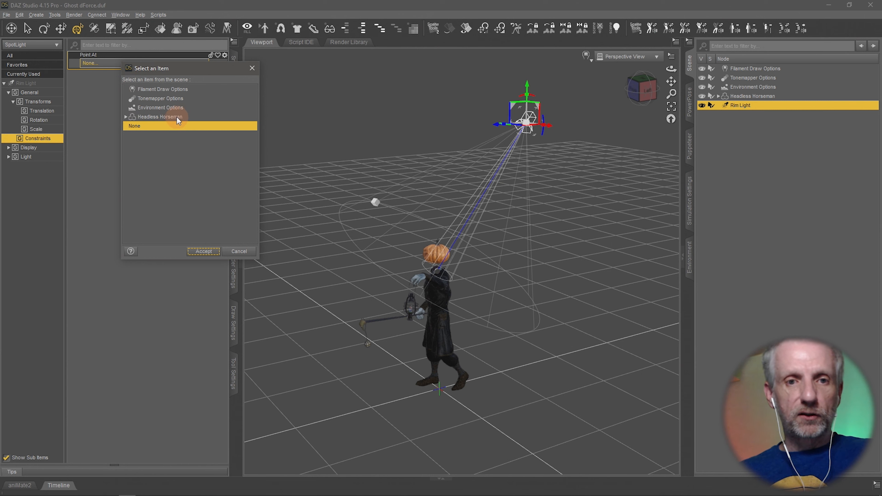
left_click(187, 117)
left_click(462, 373)
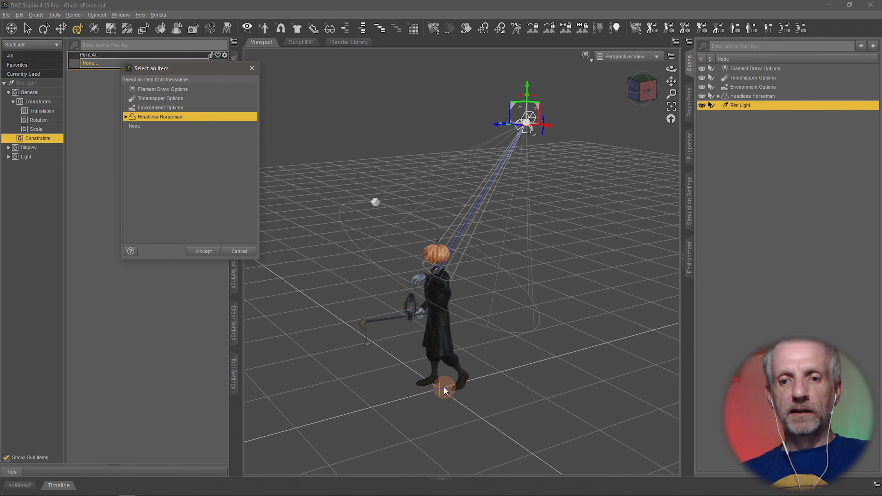
double_click(162, 120)
double_click(167, 127)
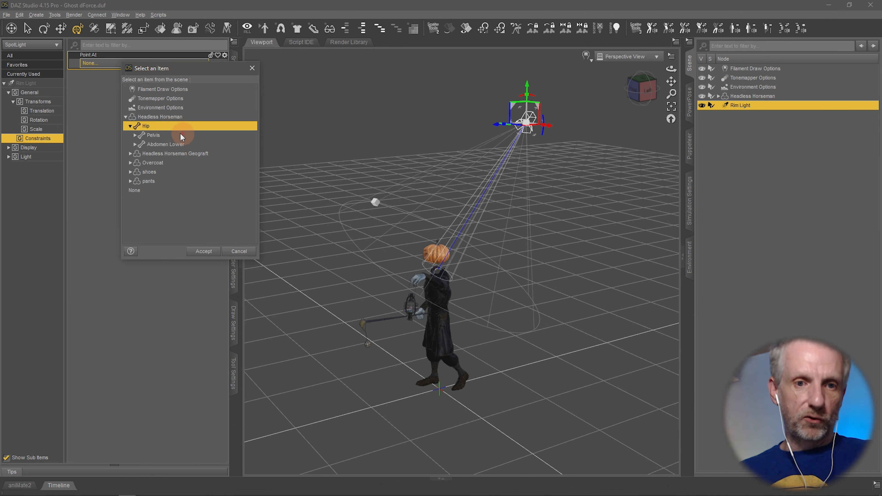
double_click(184, 144)
left_click(181, 153)
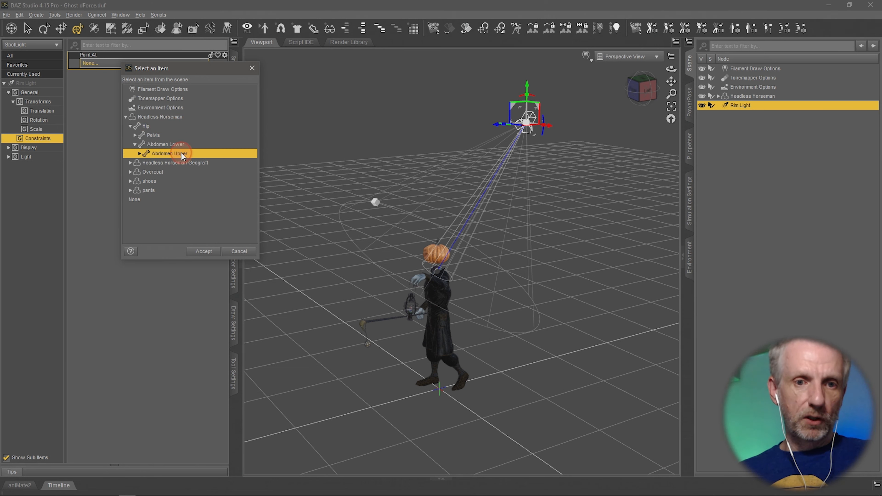
left_click(181, 154)
double_click(187, 163)
double_click(194, 172)
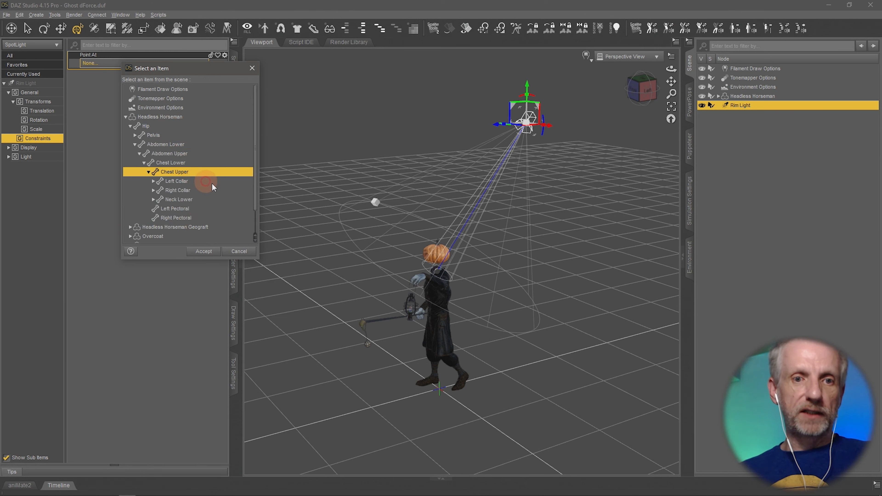
left_click(204, 251)
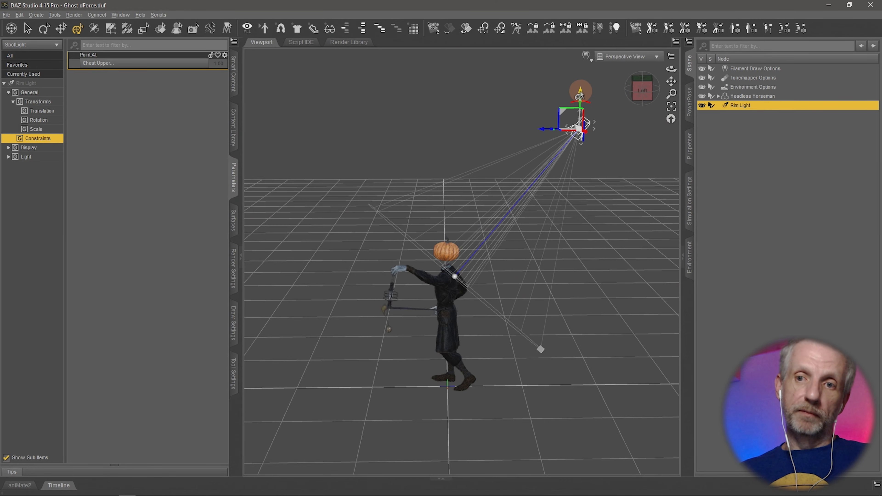
Step: Lower the Rim Light and adjust its distance behind the figure, then check its aim from behind
left_click_drag(579, 92, 590, 188)
left_click_drag(591, 214, 611, 187)
left_click_drag(512, 213, 516, 205, "alt")
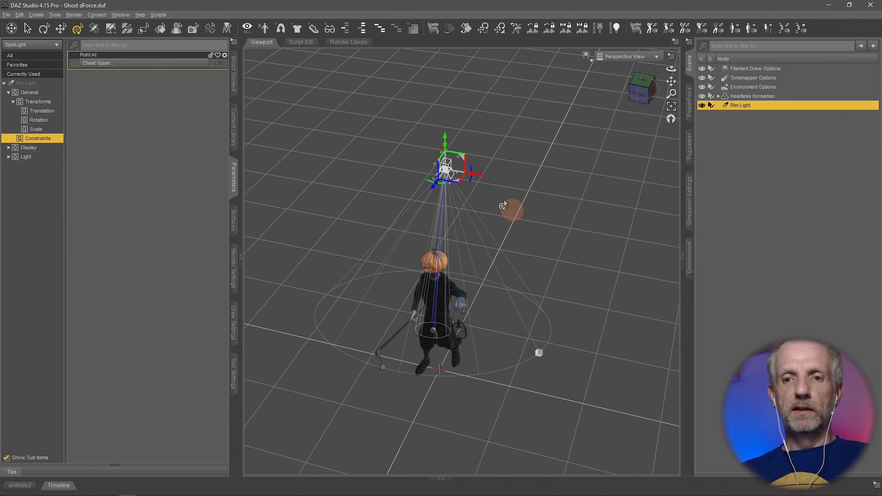
Step: Shift the Rim Light sideways off-centre behind the figure and set its Luminous Flux to 5000 lumens
left_click_drag(476, 171, 516, 168)
left_click(28, 157)
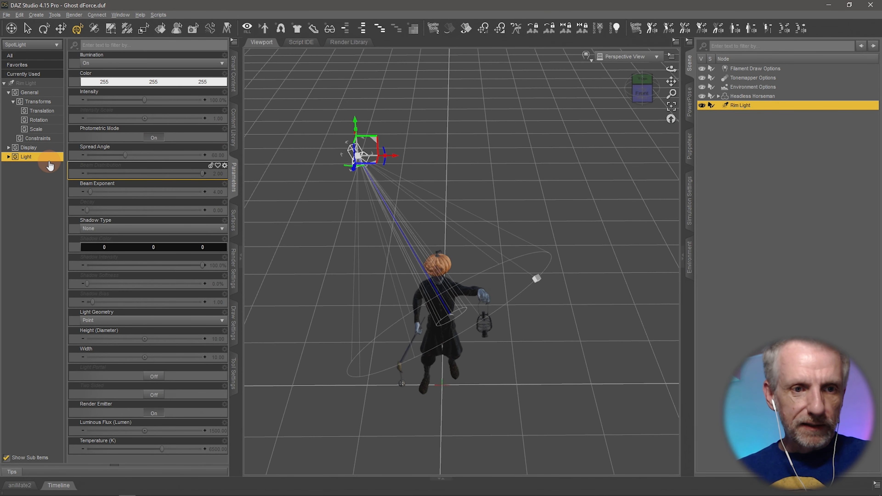
double_click(45, 158)
left_click(39, 184)
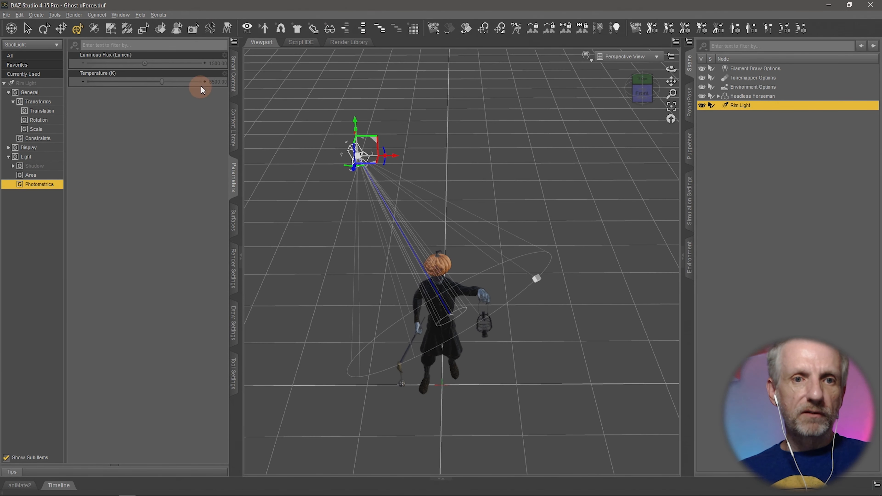
left_click(222, 64)
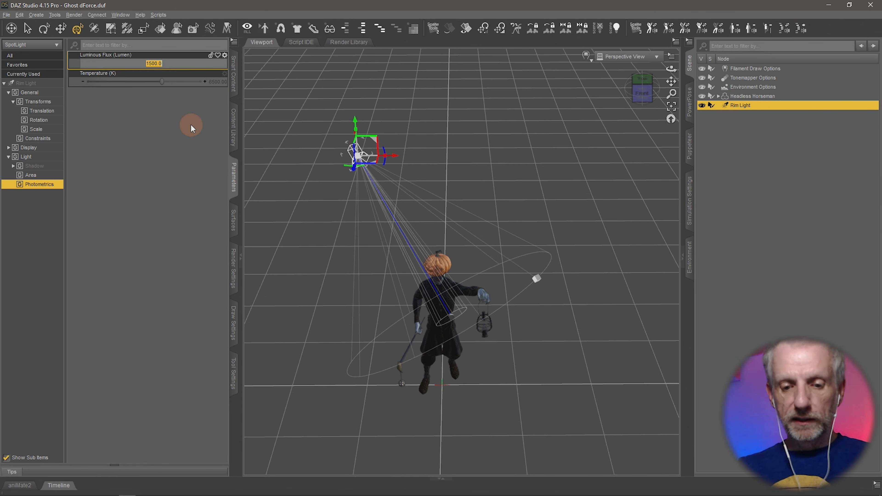
type("50")
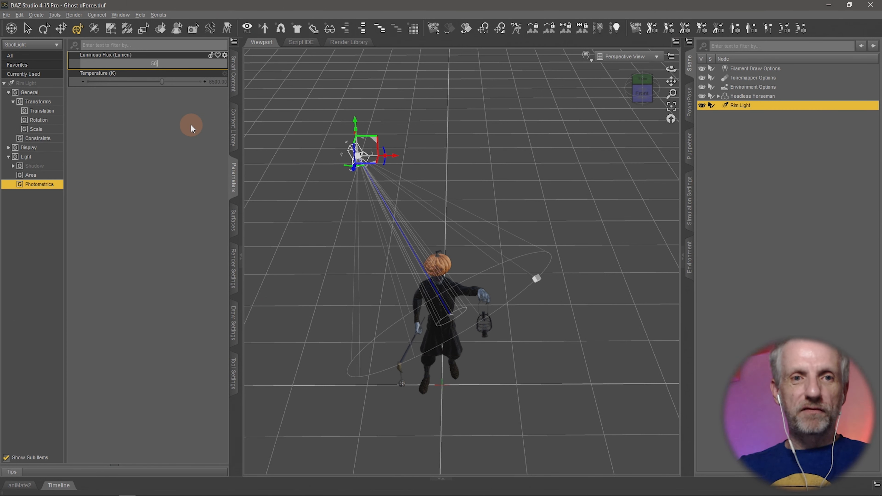
type("00")
key("Tab")
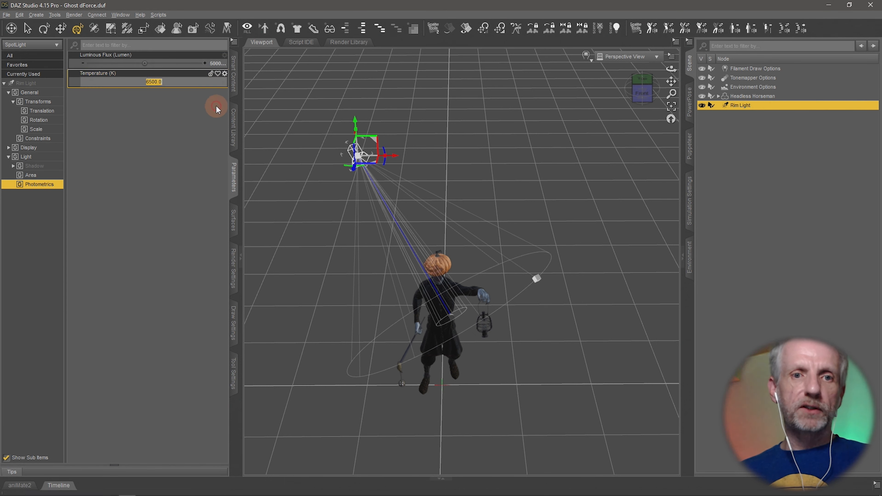
Step: Try a Temperature of 4000 K on the Rim Light and undo that change
type("4000")
key("Return")
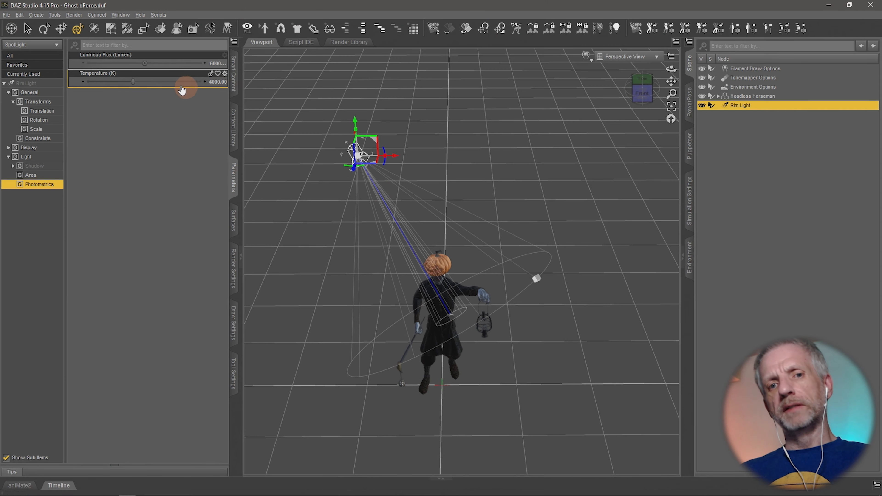
key("ctrl+z")
Step: Duplicate the Rim Light node in the scene
mouse_move(347, 268)
left_mouse_down("alt")
mouse_move(339, 262)
mouse_move(347, 270)
left_mouse_up("alt")
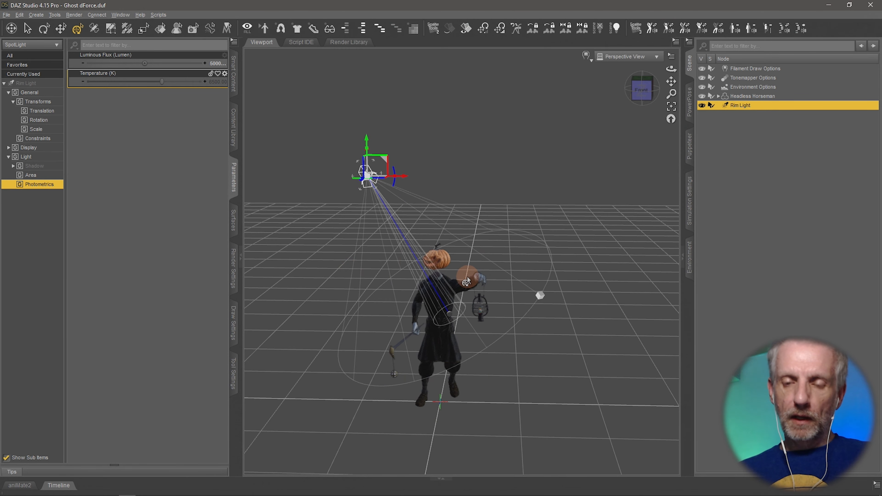
scroll(496, 233, "up", 2)
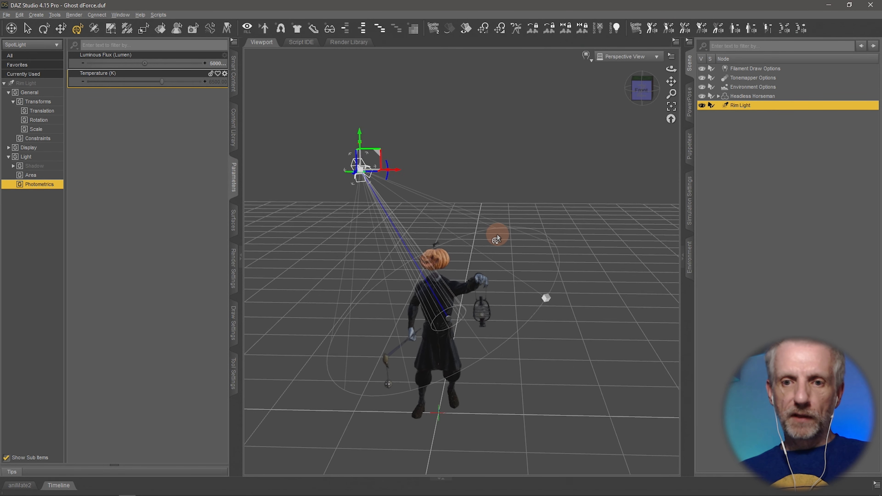
left_click_drag(423, 228, 422, 217, "alt")
left_click(19, 14)
mouse_move(52, 65)
left_click(146, 65)
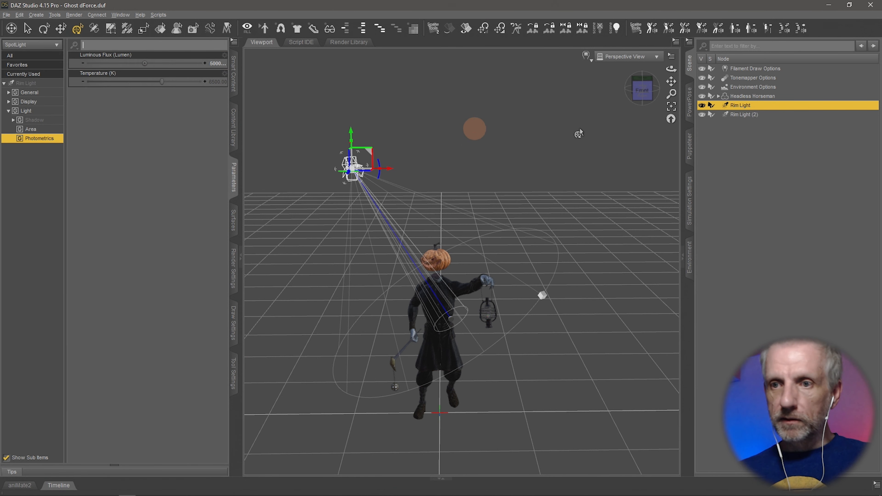
Step: Rename the duplicated light Hero Light
left_click(747, 115)
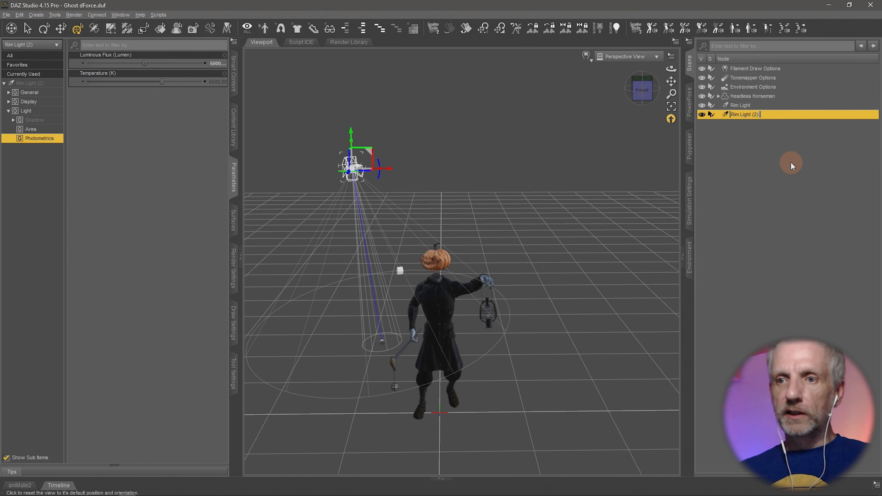
type("Hero Li")
type("hgt")
key("BackSpace")
key("BackSpace")
key("BackSpace")
type("ght")
key("Return")
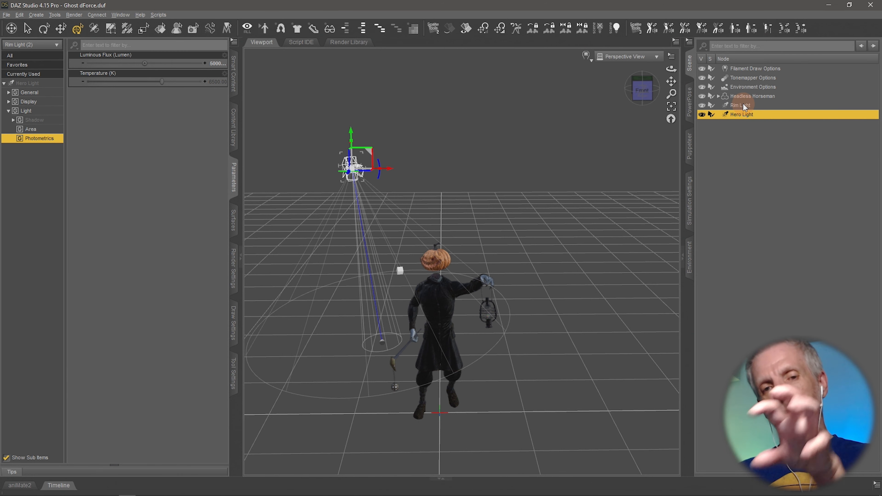
Step: Move the Hero Light sideways away from the Rim Light and reassign its Point At constraint to the figure's Chest Upper bone
left_click(744, 116)
left_click_drag(388, 168, 499, 169)
left_click(8, 92)
left_click(38, 111)
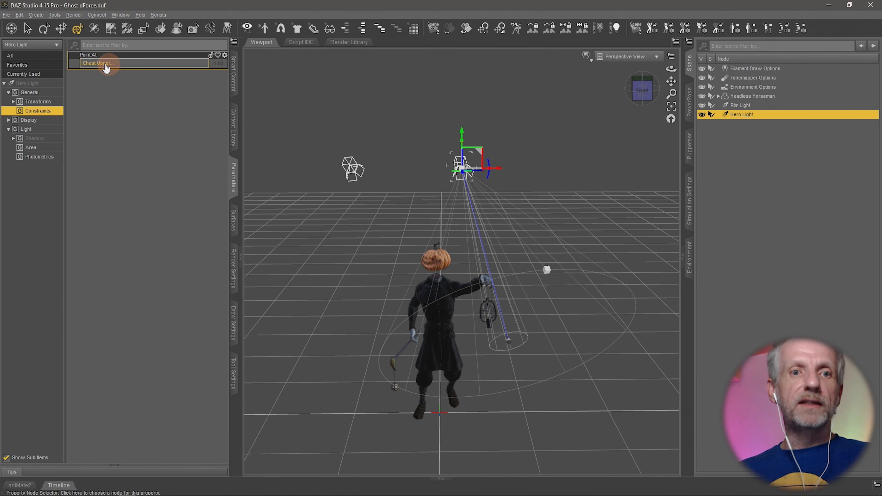
left_click(134, 64)
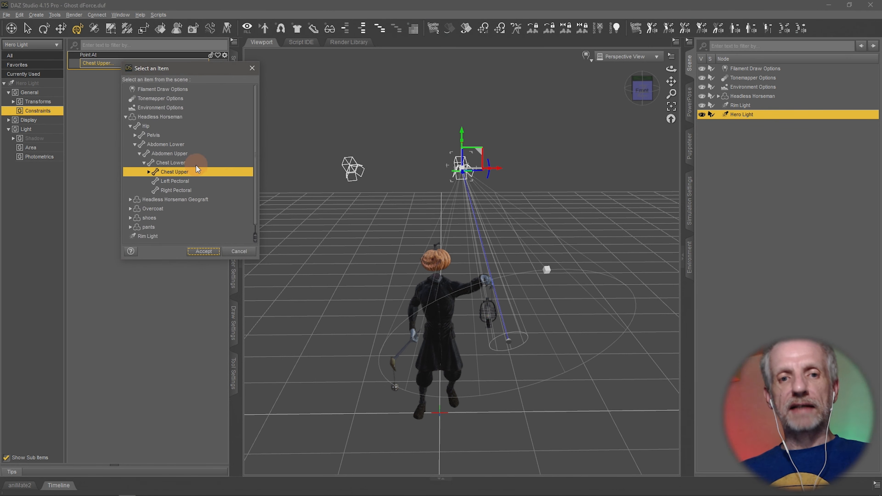
left_click(175, 162)
key("Escape")
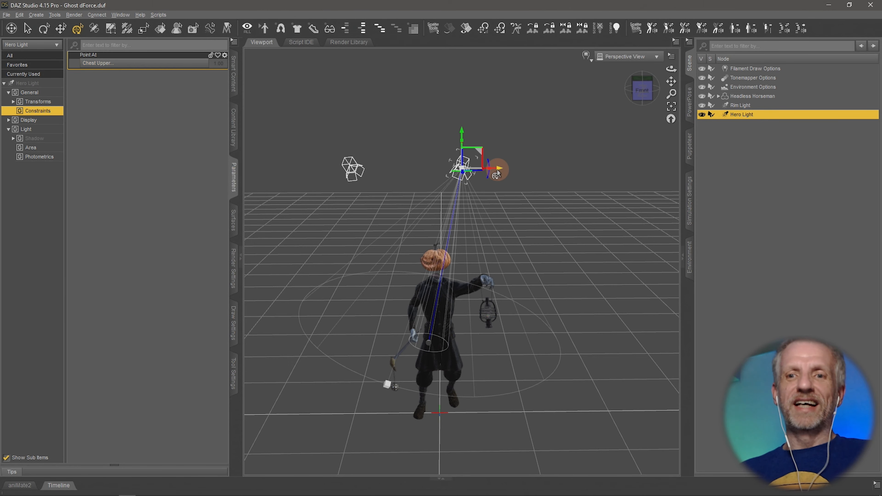
Step: Move the Hero Light farther out on the lantern side, bring it forward in front of the figure and lower it
left_click_drag(500, 169, 591, 173)
middle_click_drag(591, 173, 554, 188)
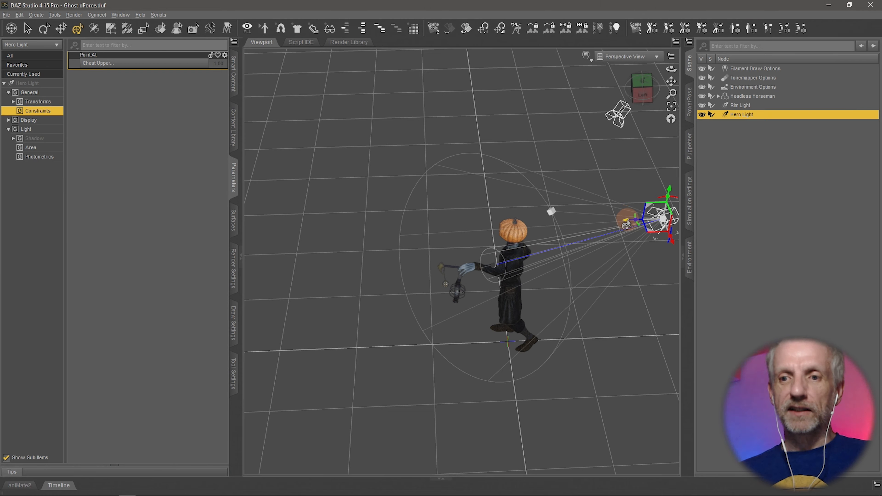
left_click_drag(625, 223, 284, 246)
left_click_drag(671, 69, 716, 56)
left_click(560, 169)
key("ctrl+z")
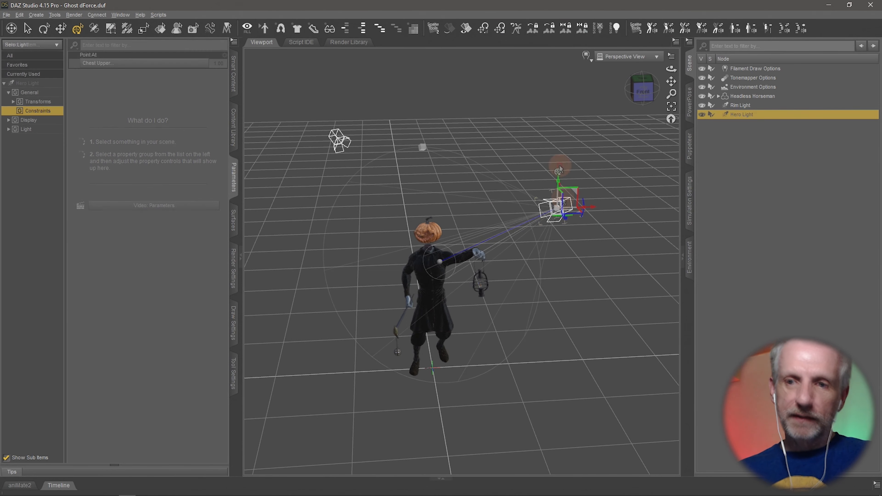
left_click_drag(558, 174, 602, 244)
Step: Preview the figure with the NVIDIA Iray draw style, and hide and reshow the Hero Light to compare its effect
mouse_move(562, 282)
left_mouse_down("ctrl+alt")
mouse_move(560, 298)
mouse_move(571, 285)
left_mouse_up("ctrl+alt")
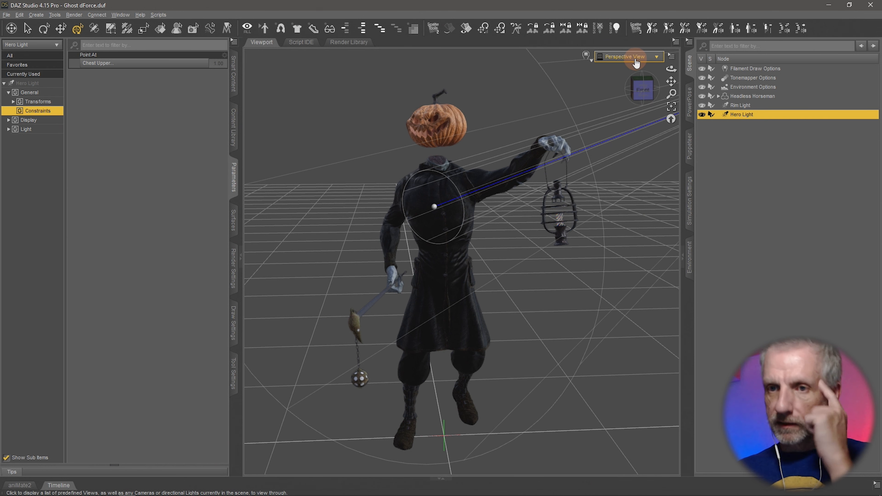
left_click(628, 56)
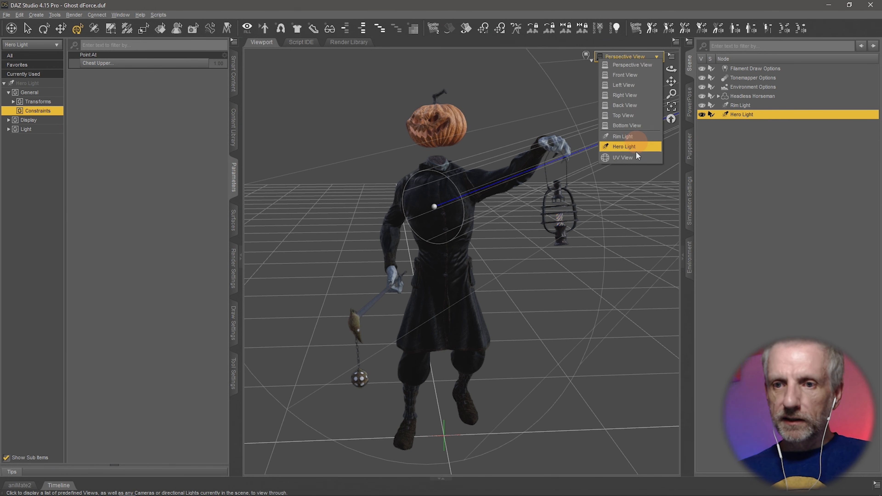
left_click(587, 56)
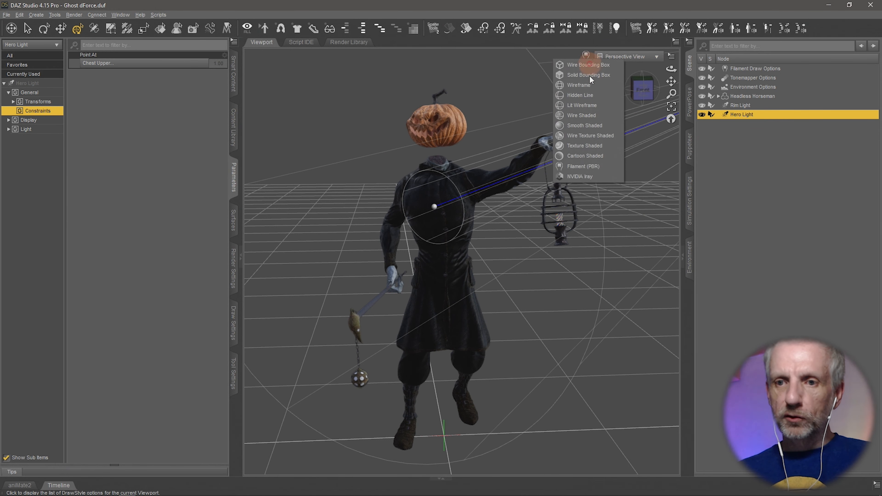
left_click(589, 176)
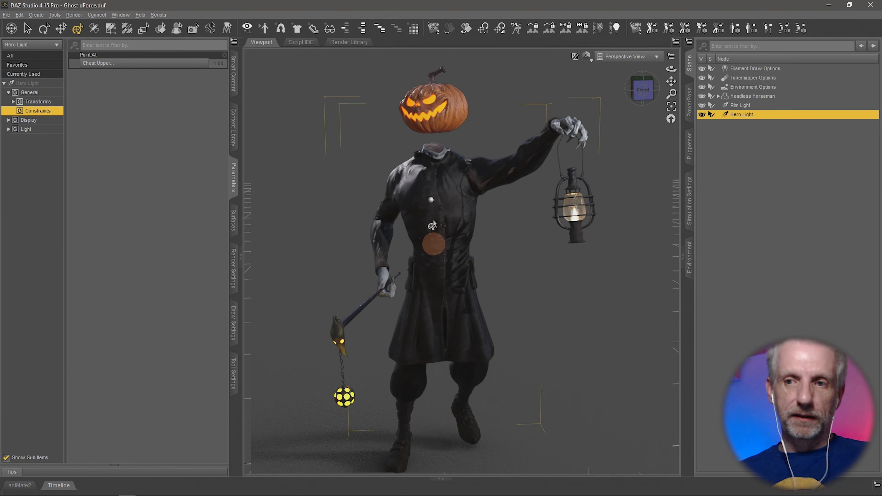
left_click(702, 114)
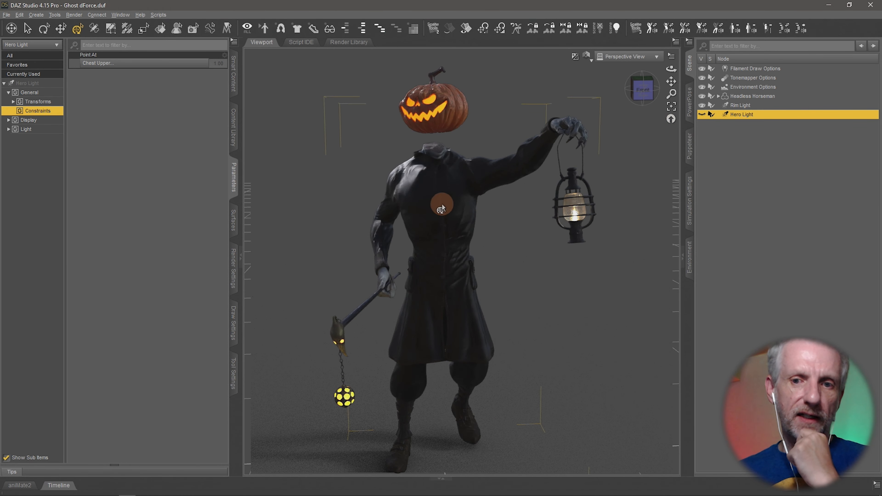
left_click(703, 114)
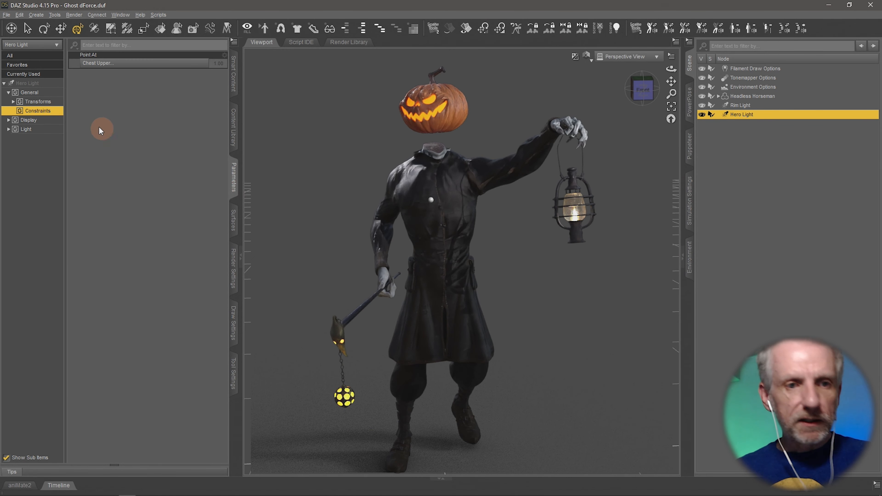
Step: Set the Hero Light's Light Geometry to Disc and open its Height (Diameter) value for editing
left_click(34, 129)
left_click(50, 158)
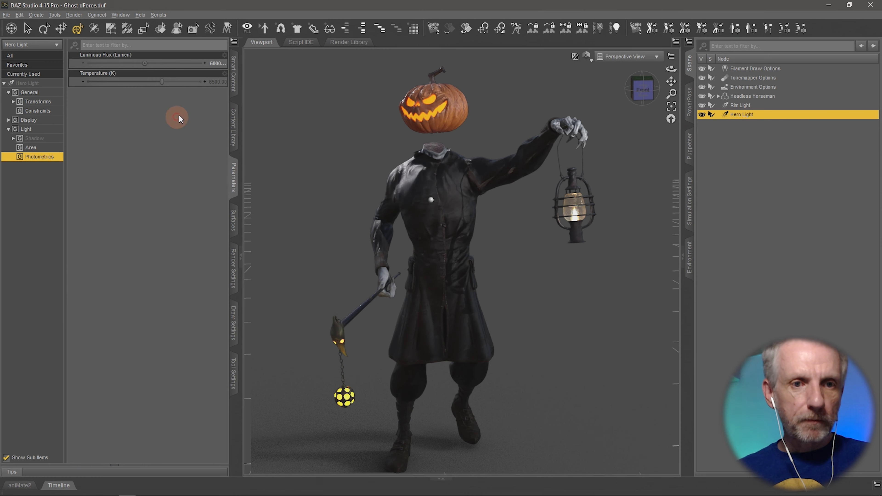
left_click(39, 148)
left_click(163, 63)
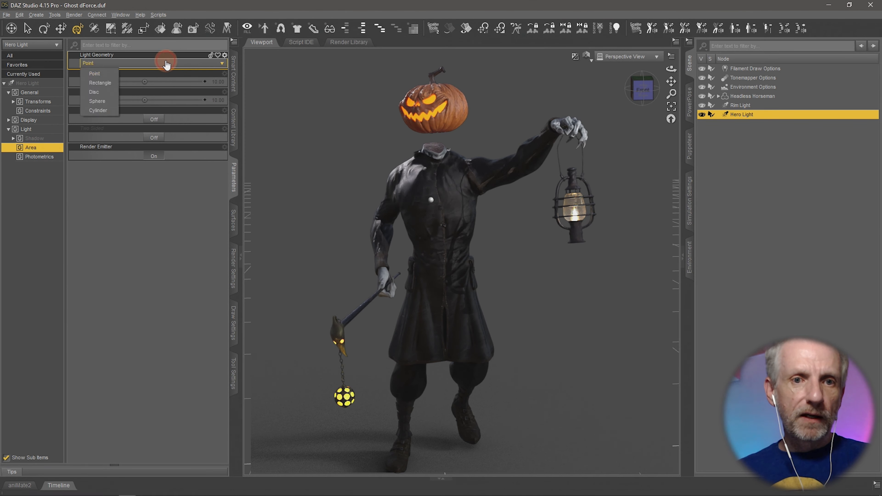
left_click(109, 92)
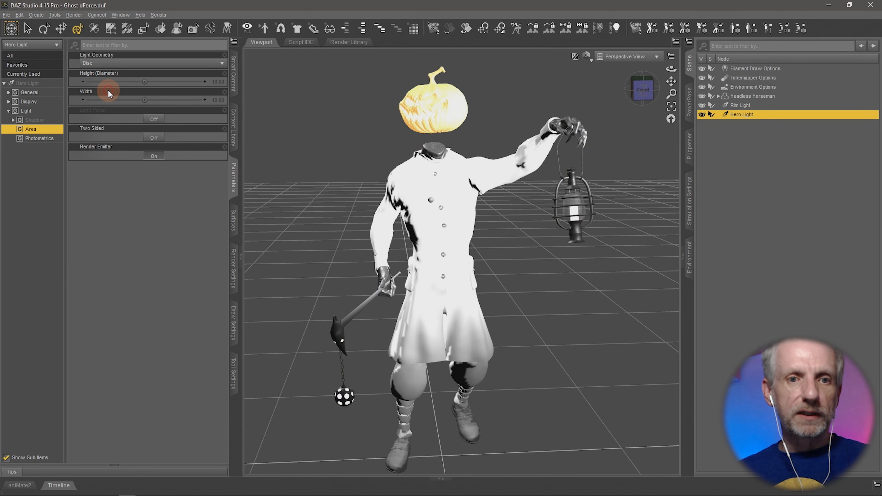
left_click(218, 81)
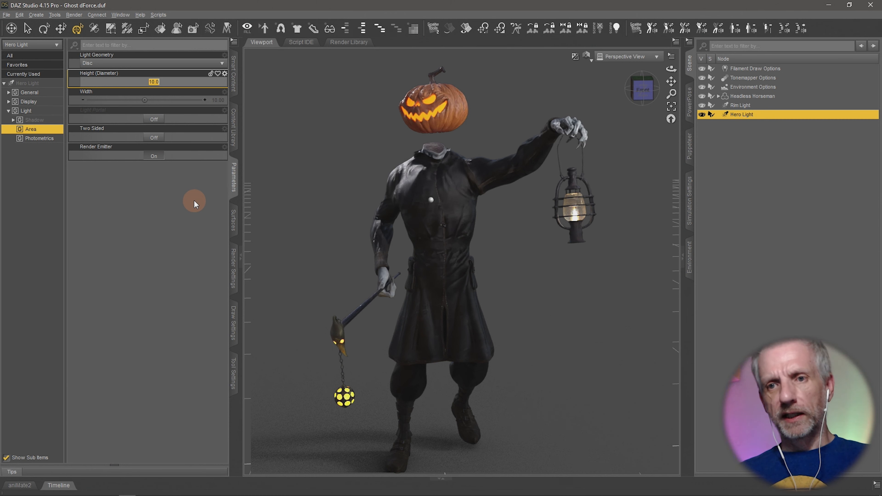
Step: Select the Rim Light and split the viewport into the Top and Bottom layout
left_click(747, 105)
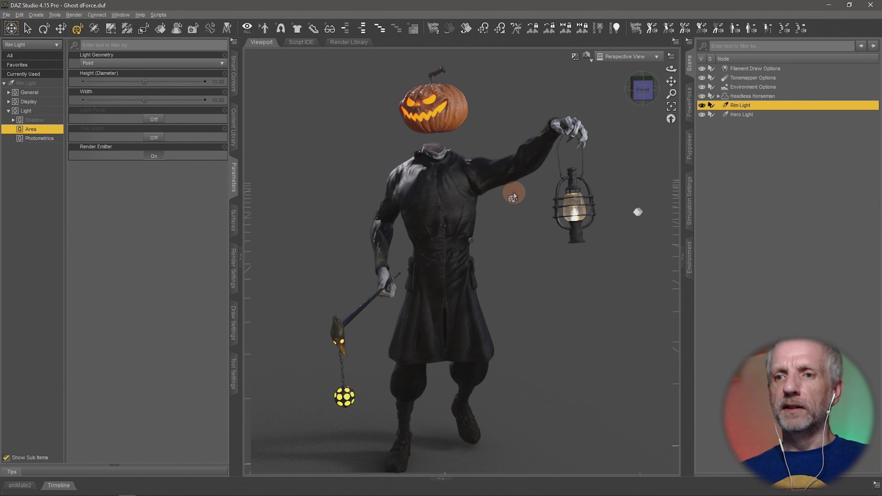
left_click(119, 15)
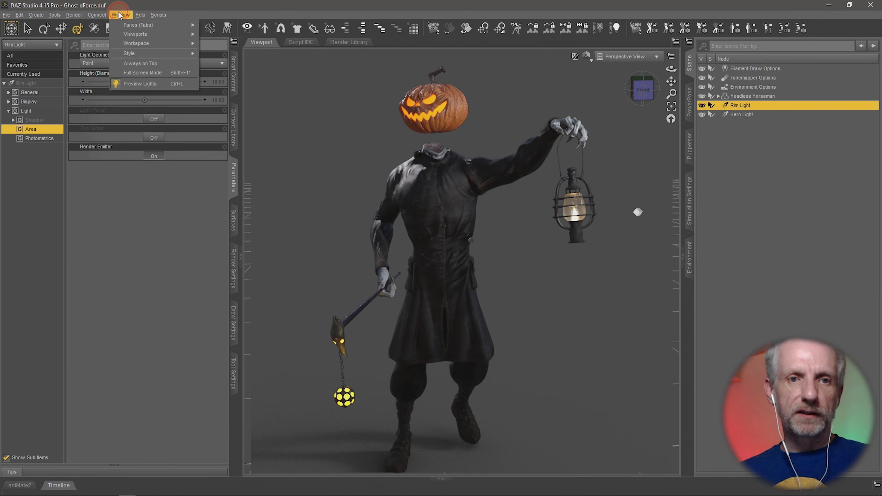
mouse_move(155, 33)
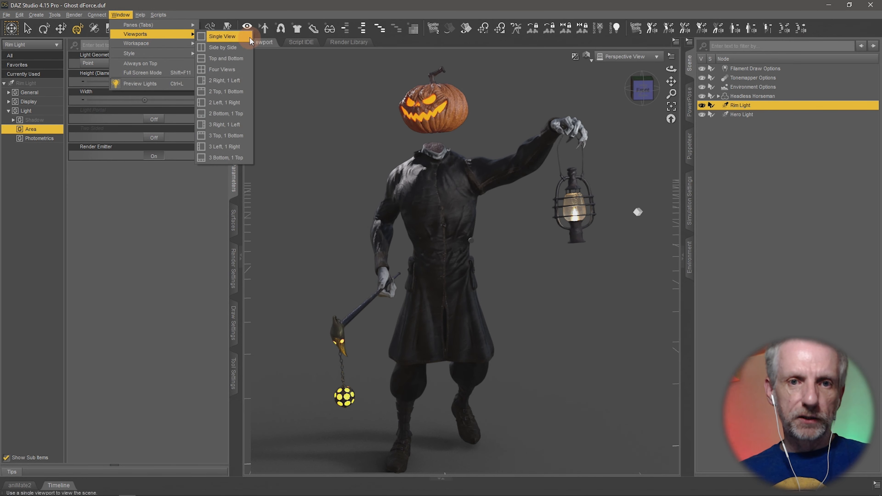
left_click(238, 58)
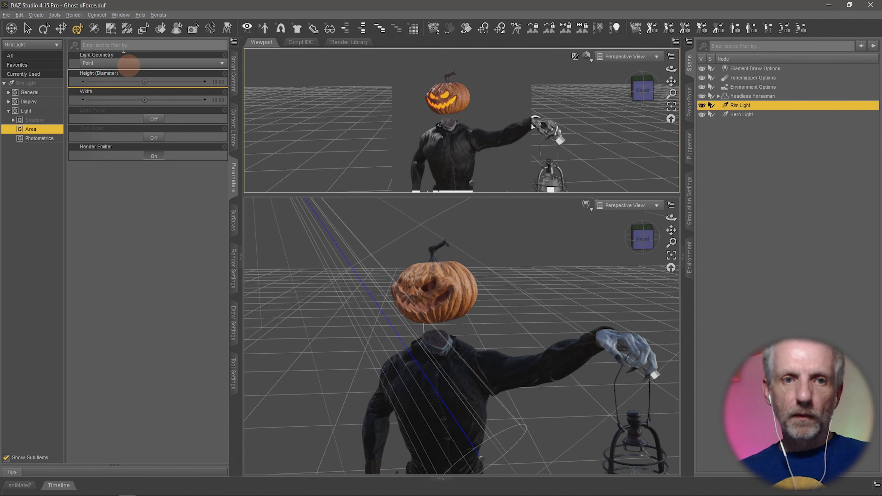
Step: Create a camera that copies the active Perspective View and look through it in the upper viewport
left_click(35, 14)
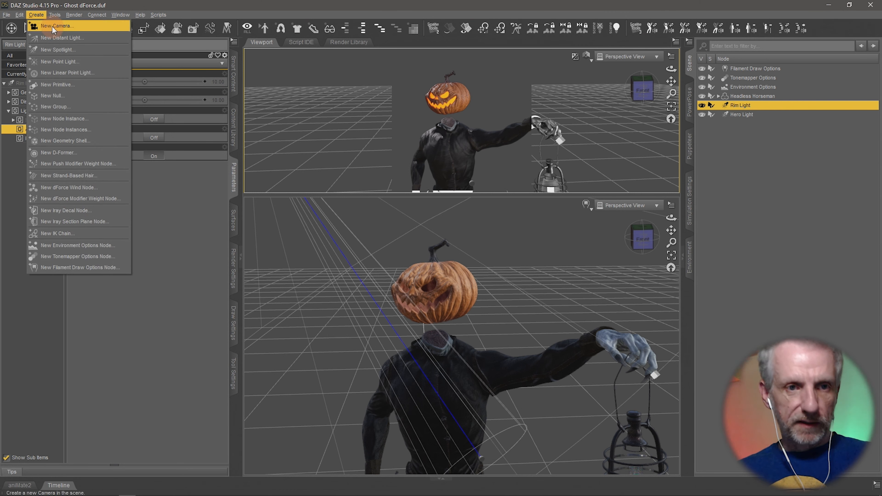
left_click(54, 27)
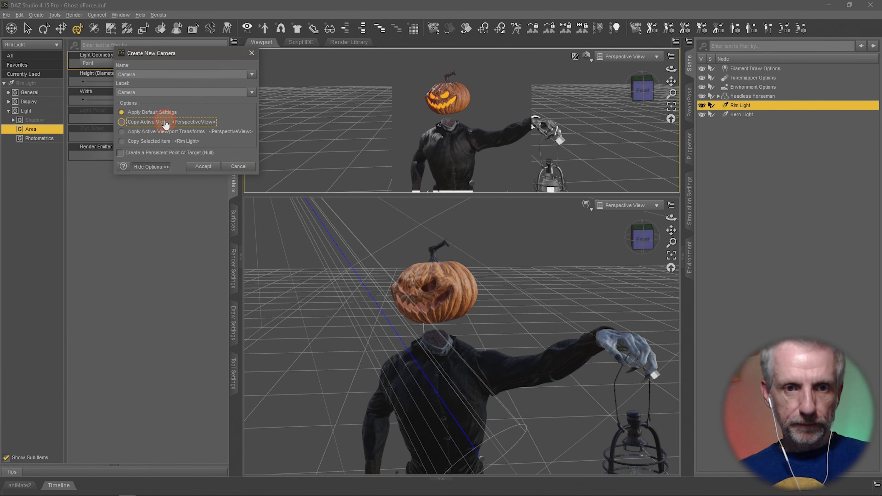
left_click(165, 122)
left_click(203, 166)
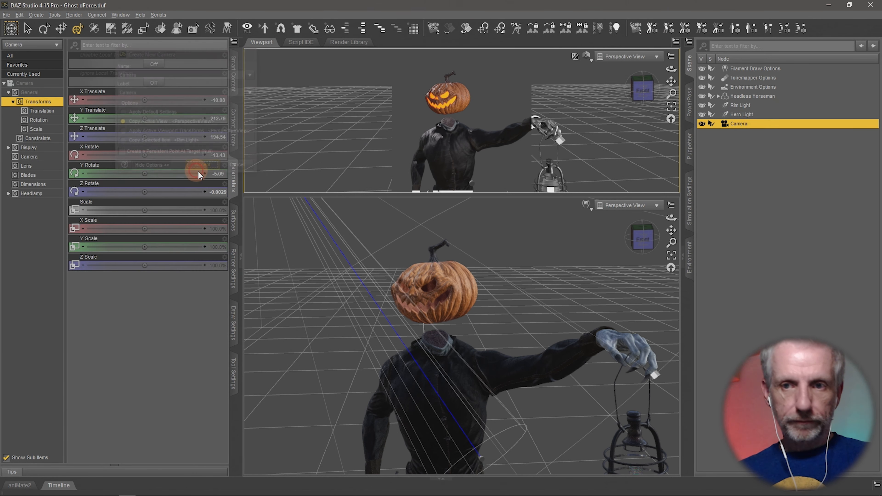
left_click(590, 66)
left_click(636, 58)
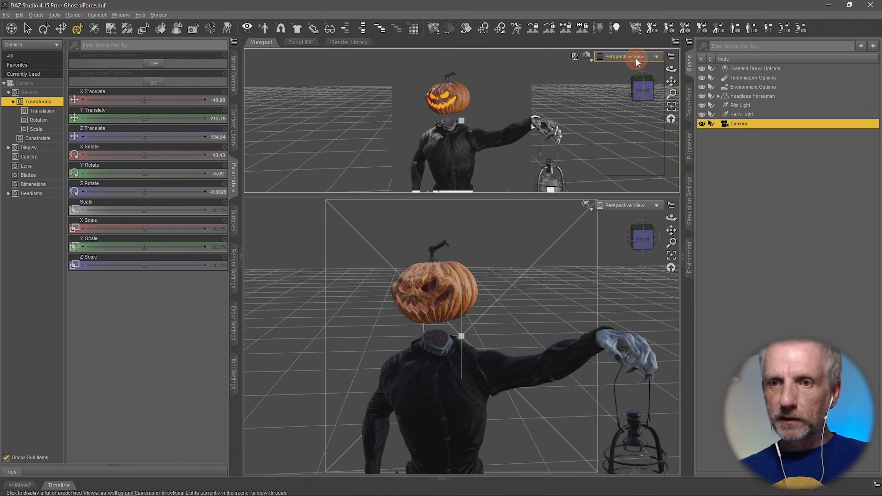
left_click(632, 146)
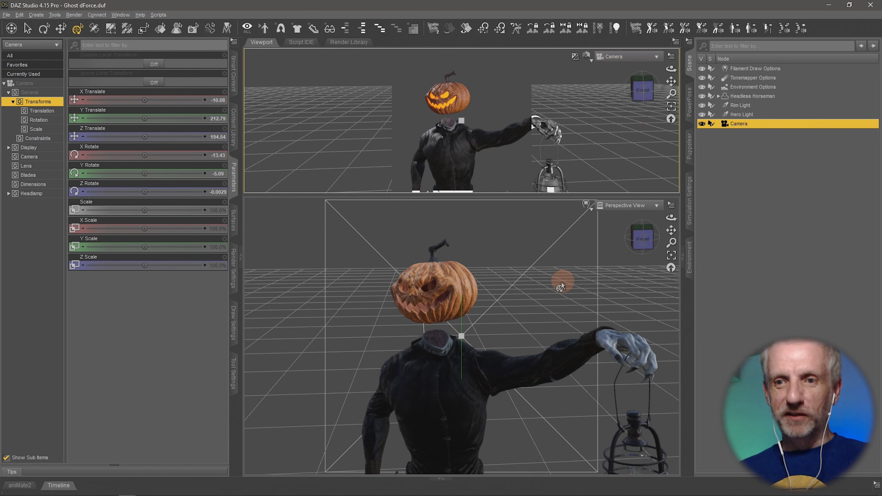
Step: Select the Rim Light and reposition it above and behind the horseman, checking its effect through the camera view
middle_click_drag(460, 323, 552, 300)
left_click(713, 330)
scroll(394, 362, "down", 5)
left_click(552, 301)
left_click_drag(550, 296, 381, 393)
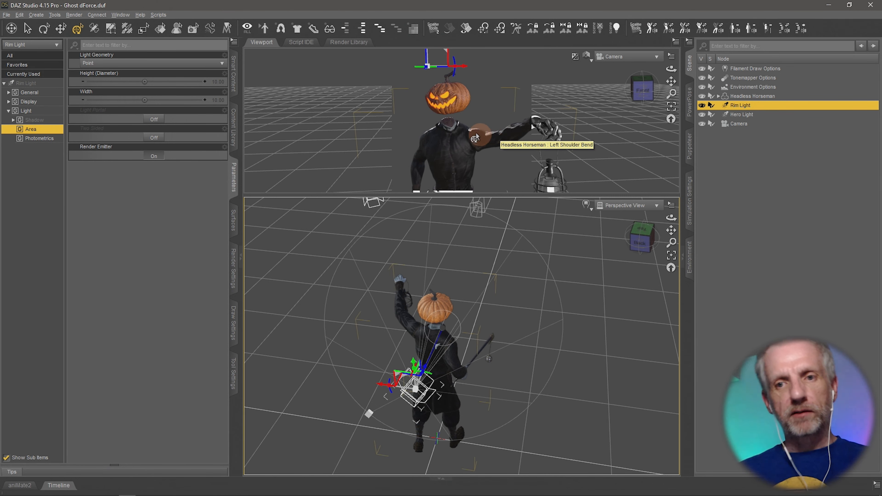
left_click_drag(371, 390, 416, 392)
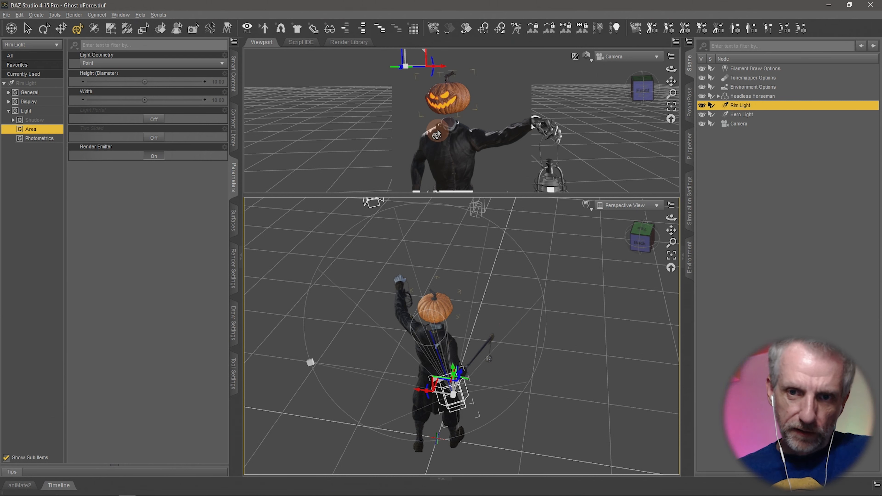
left_click_drag(449, 148, 413, 225)
Step: Change the upper viewport's draw style to Filament (PBR) and enlarge that viewport
left_click(587, 56)
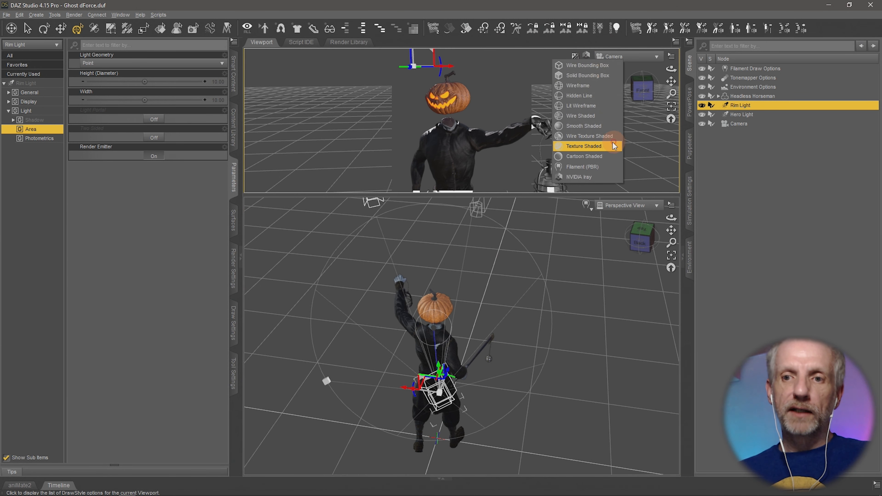
left_click(613, 167)
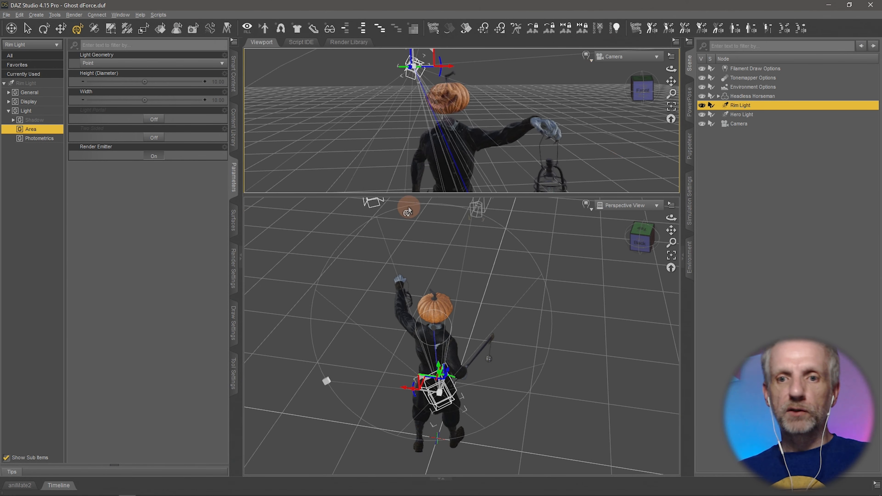
left_click_drag(410, 195, 411, 372)
Step: Delete the Camera from the scene
left_click(746, 123)
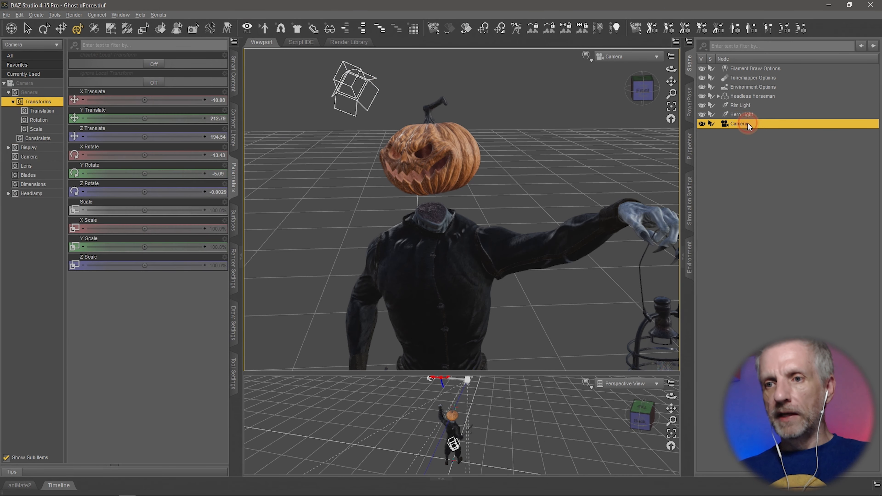
key("Delete")
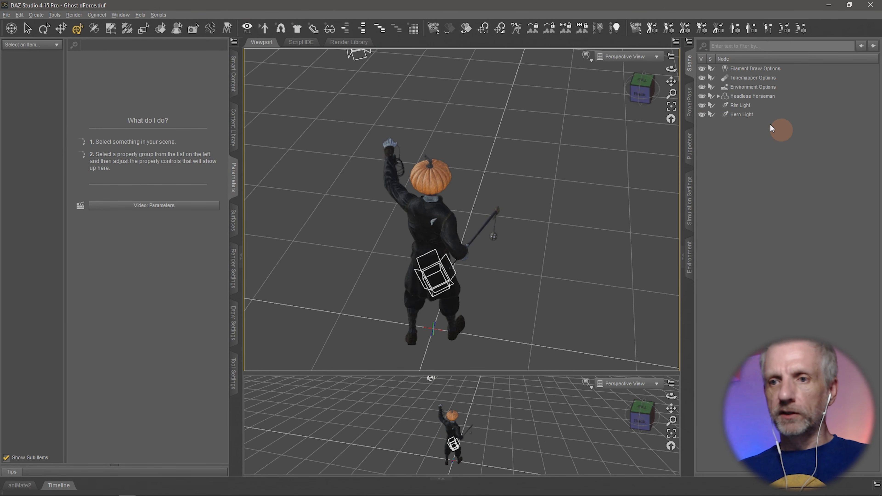
Step: Parent the Rim Light and Hero Light to the Headless Horseman and collapse the figure's hierarchy
left_click_drag(530, 251, 513, 251, "ctrl+alt")
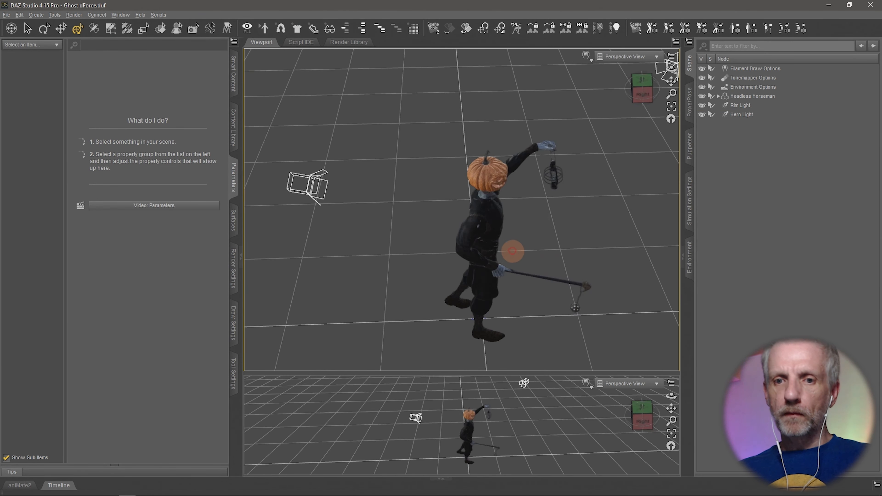
left_click(744, 106)
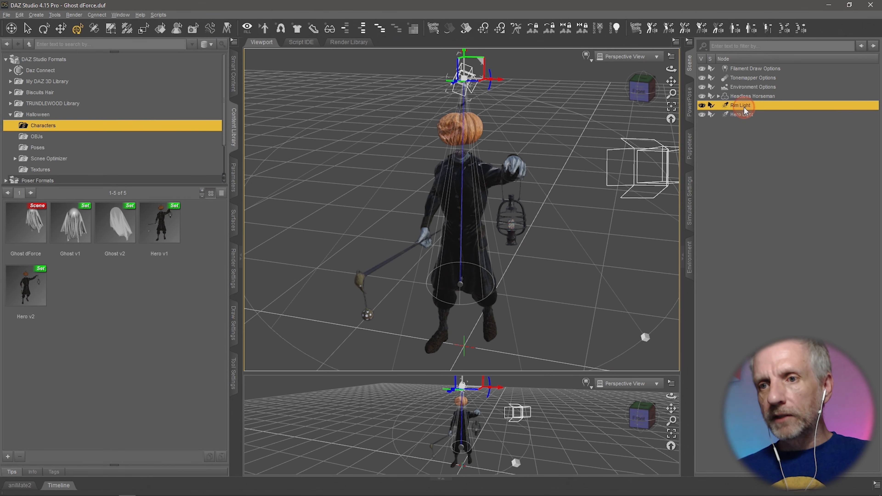
left_click(746, 114, "ctrl")
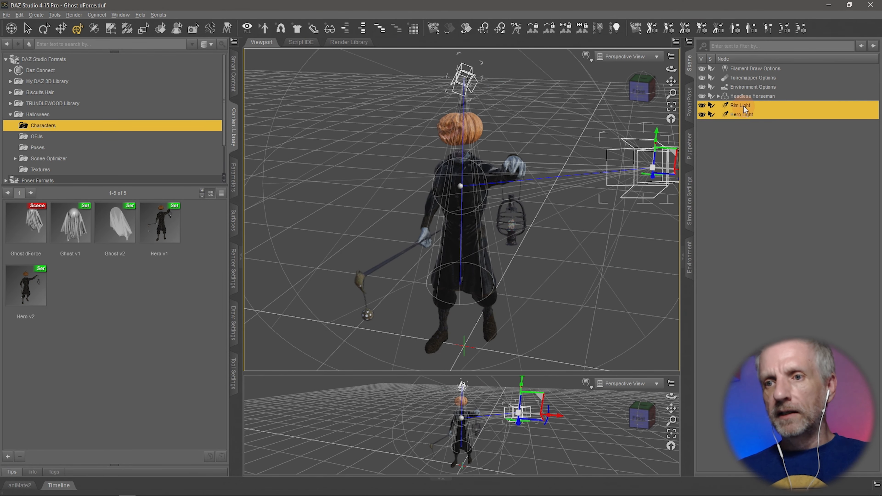
left_click_drag(744, 105, 745, 98)
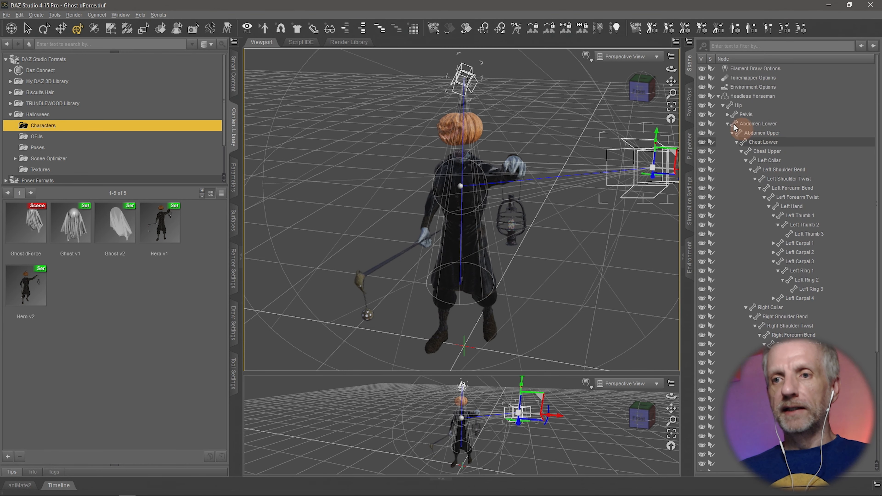
left_click(718, 97)
Step: Start saving the Headless Horseman as a scene subset named Hero v3 in the Halloween Characters folder
left_click(757, 98)
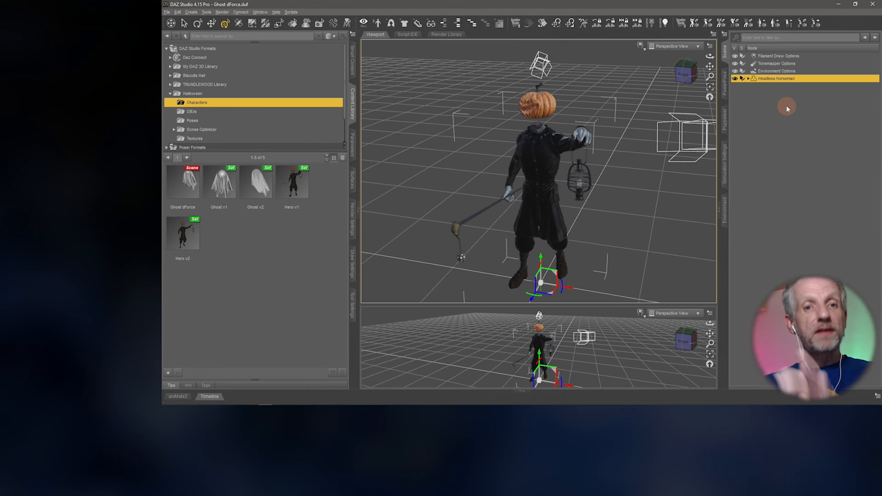
left_click(168, 373)
left_click(190, 251)
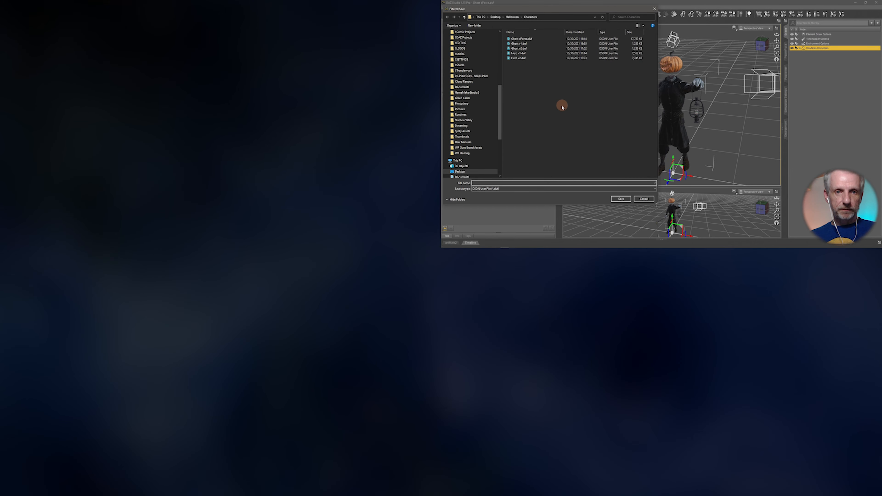
left_click(556, 179)
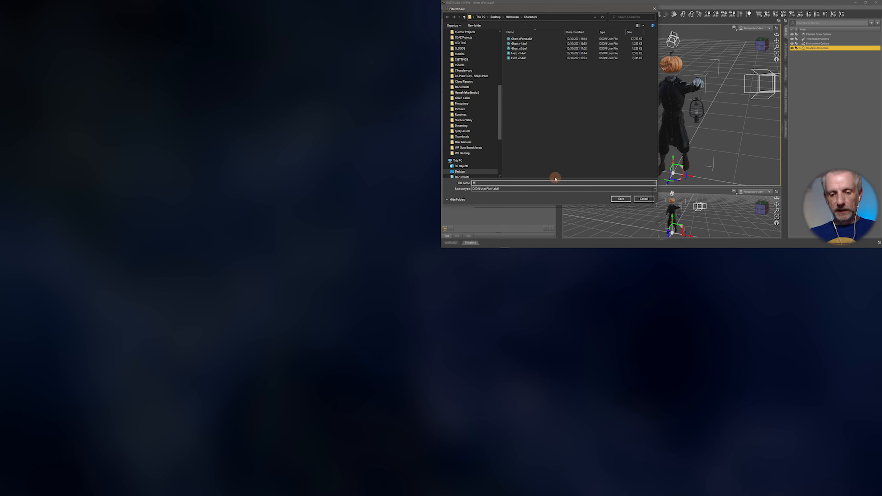
type("Hero v3")
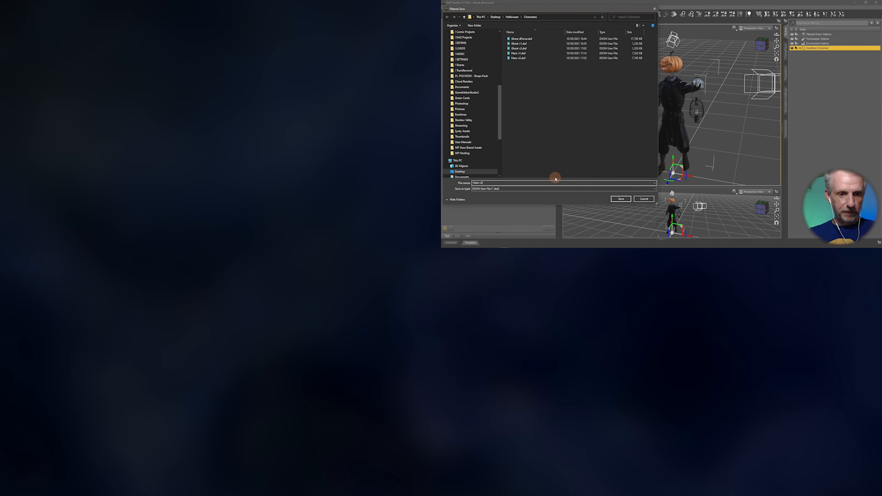
key("Return")
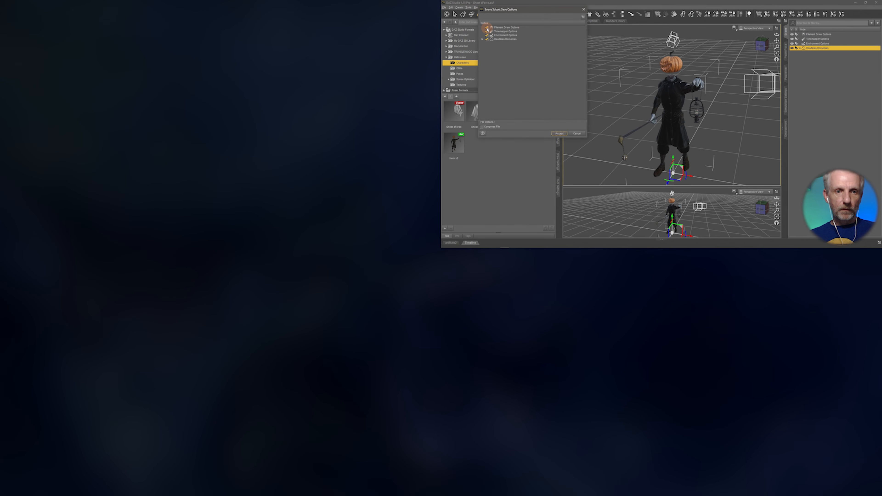
Step: Exclude the Filament Draw, Tonemapper and Environment Options from the subset, expand the horseman's items and accept the save
left_click(487, 27)
left_click(488, 31)
left_click(488, 35)
left_click(483, 39)
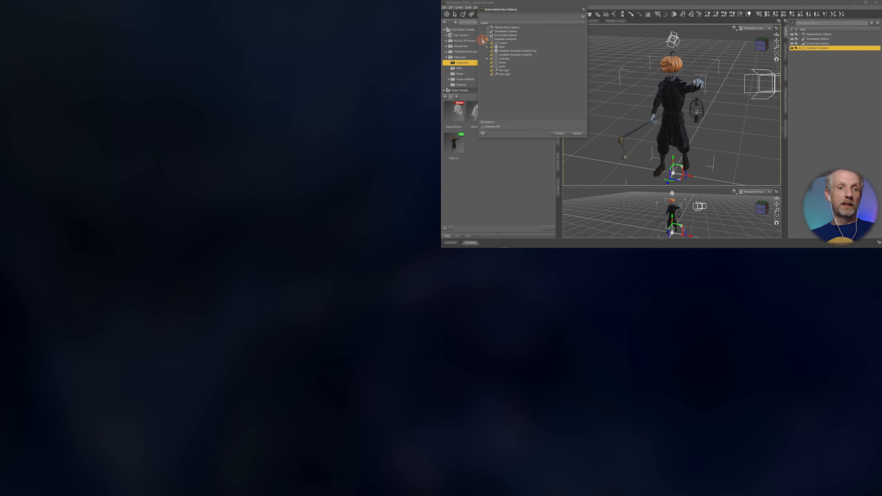
left_click(560, 133)
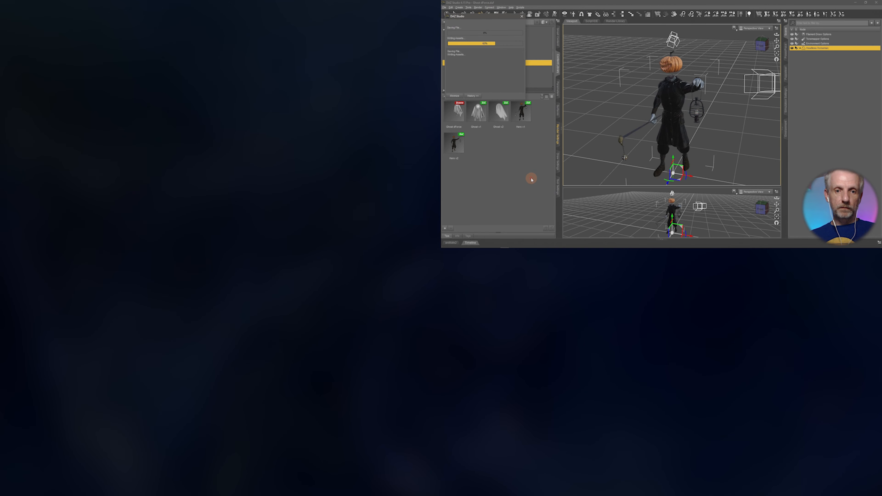